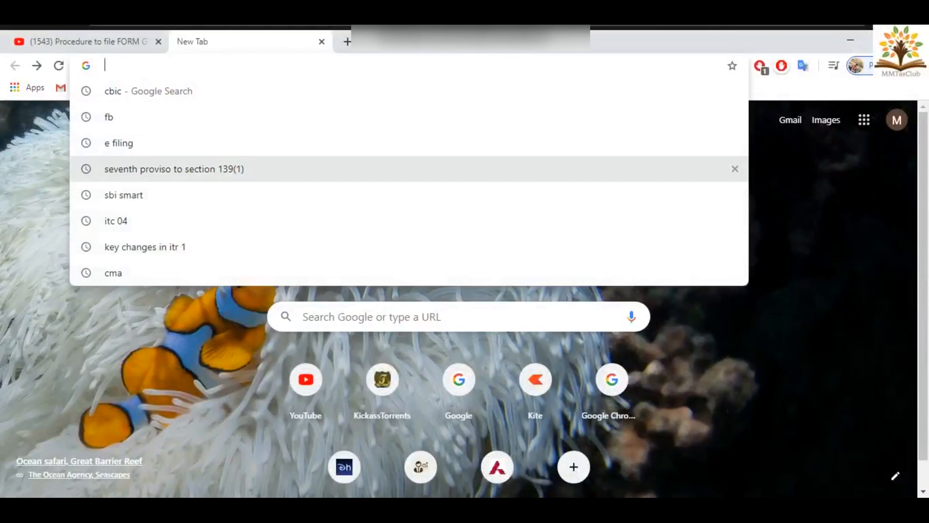
Search Google for "e filing", open the Income Tax Department's e-Filing home page and dismiss its Aadhaar-linking announcement
text(e filing)
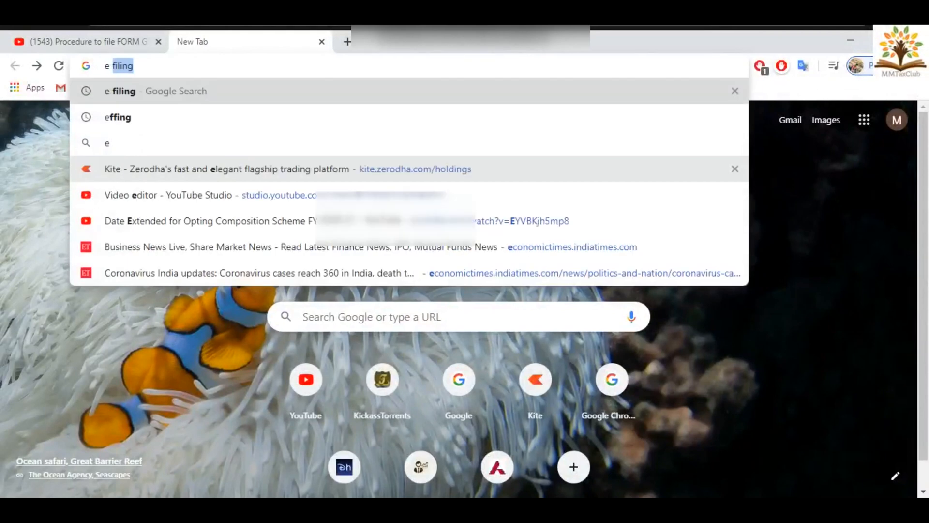
key(Down)
key(Up)
key(Return)
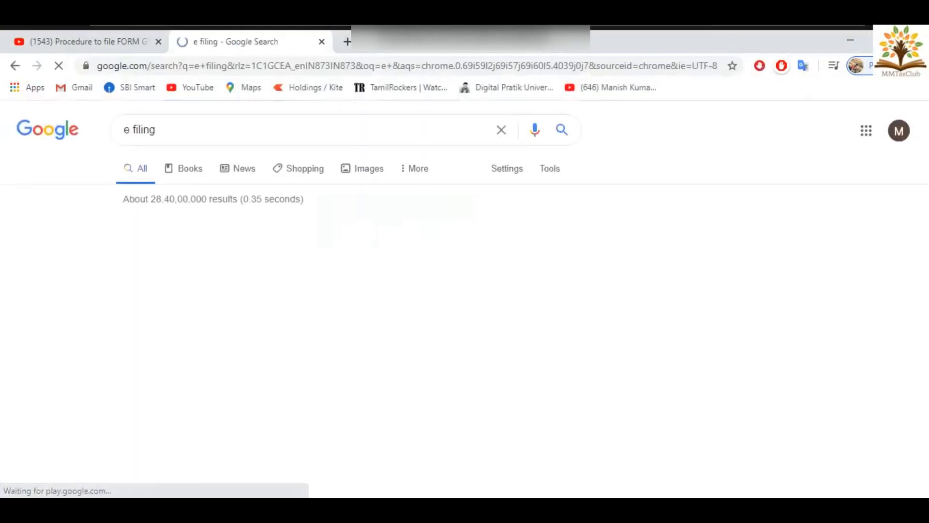
click(290, 243)
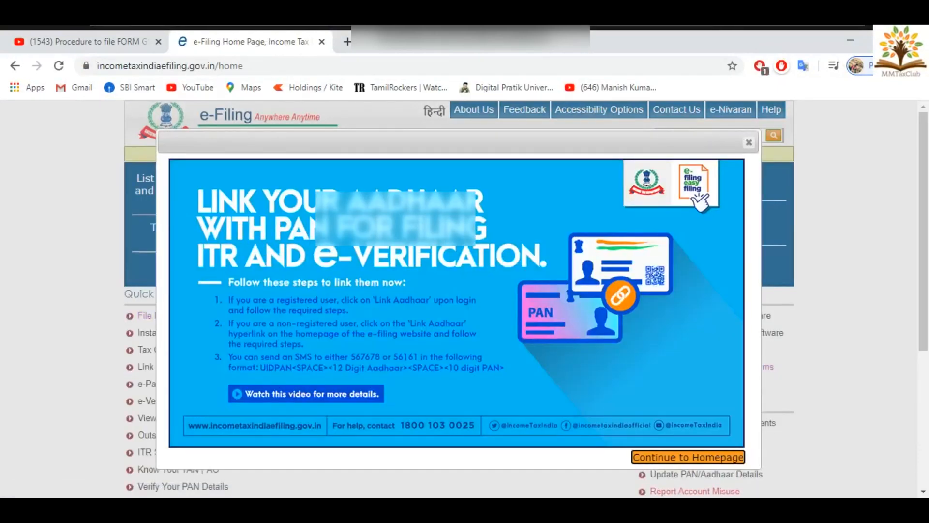
click(749, 142)
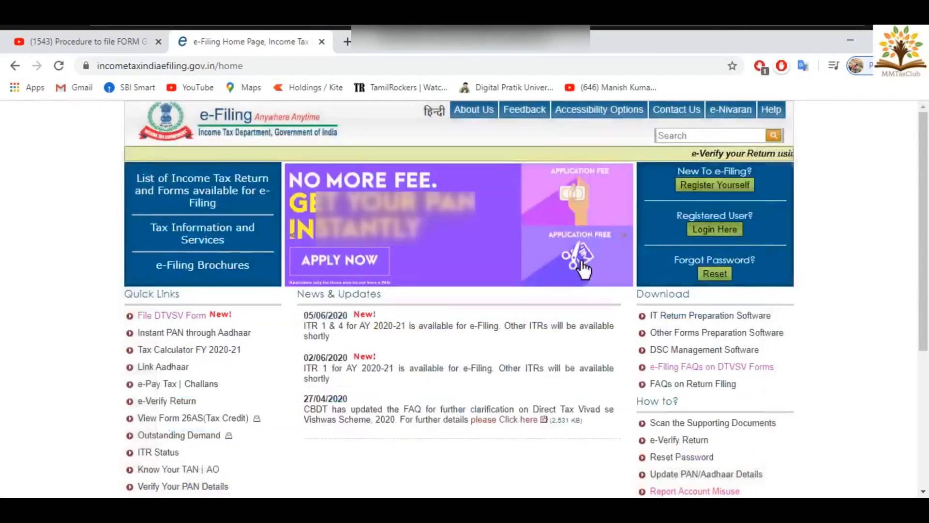
Log in to the e-Filing portal as a registered user with the user ID, account password and captcha code
click(715, 229)
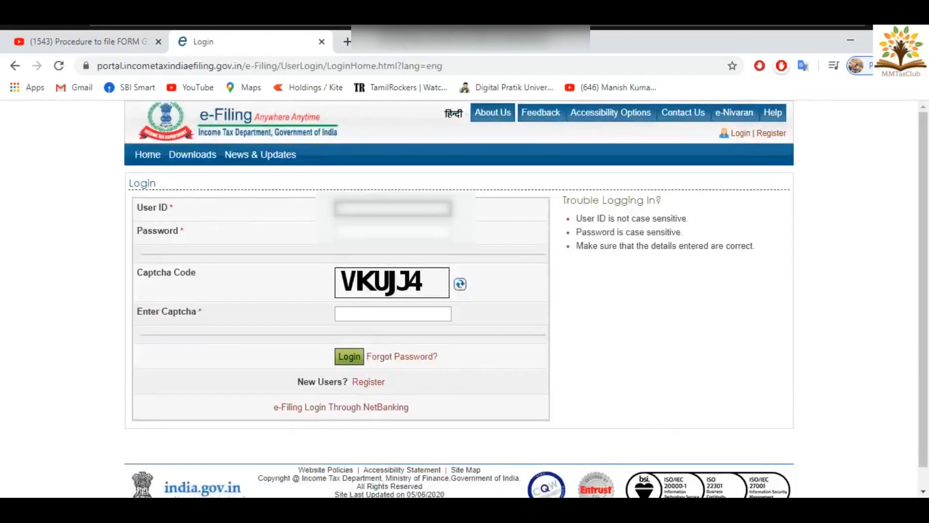
text(•••••••••)
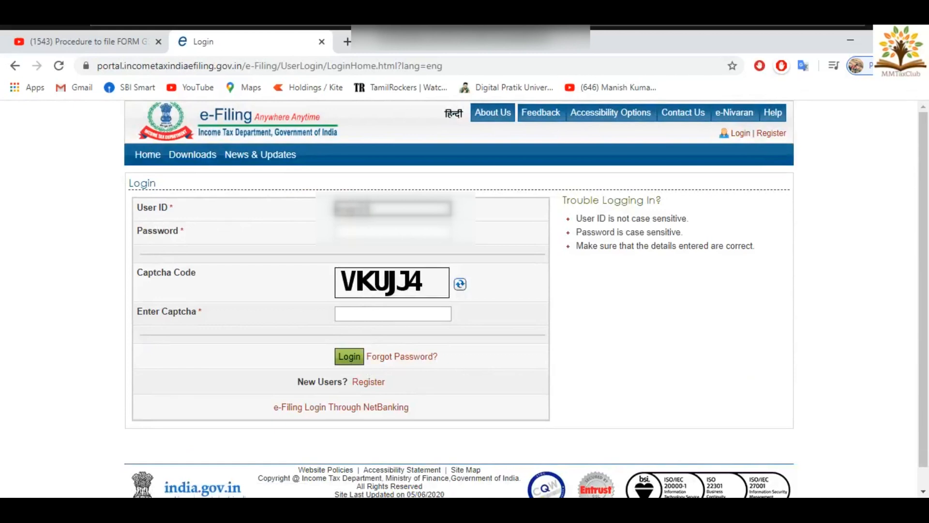
text(••)
key(Tab)
text(•••••)
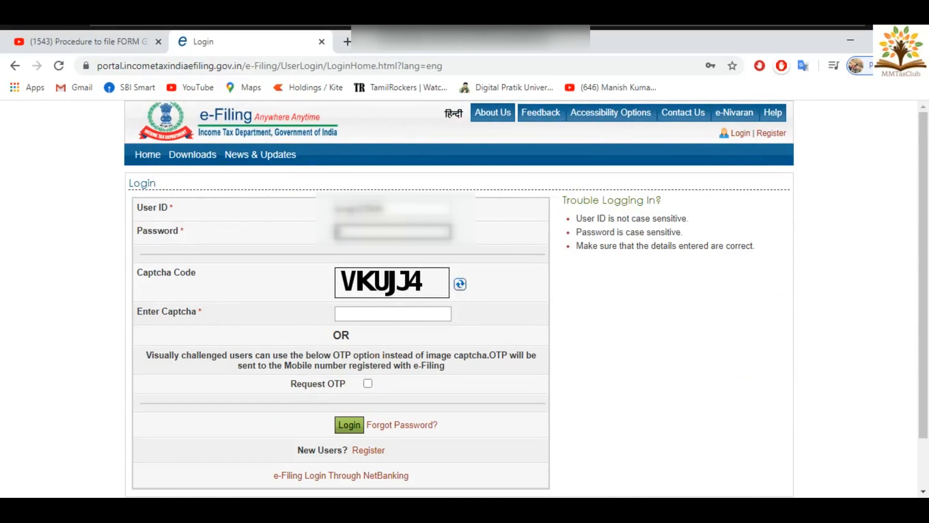
text(••••••••)
key(Tab)
key(Tab)
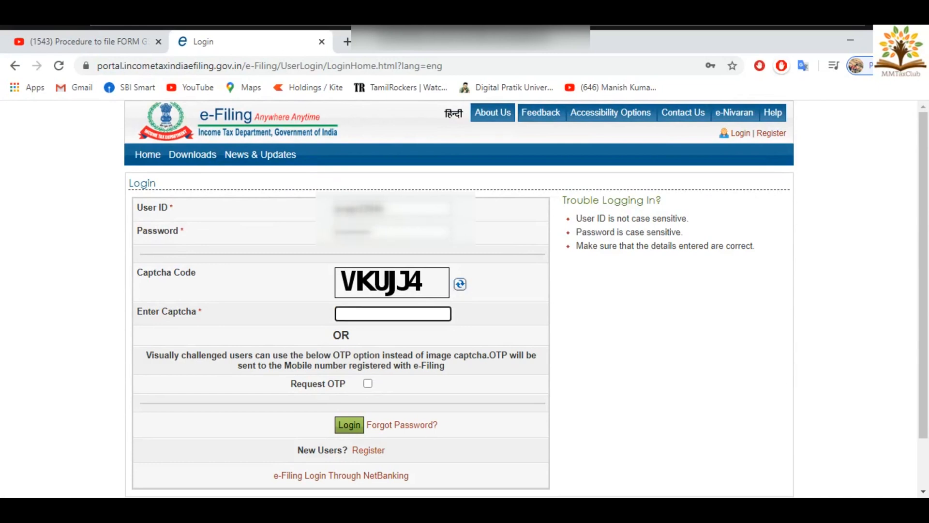
text(VKUJ)
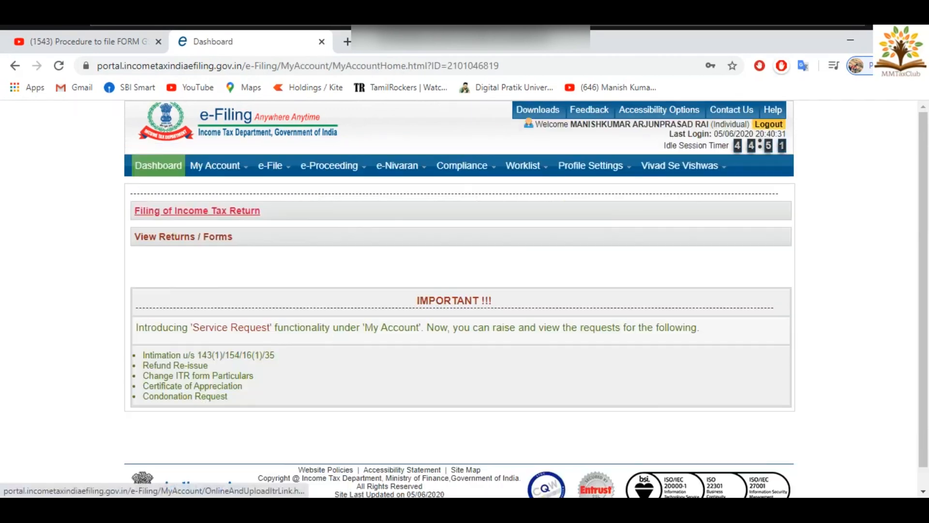
Open the income tax return filing page and choose assessment year 2020-21 with ITR form number ITR-1
mouse_move(270, 165)
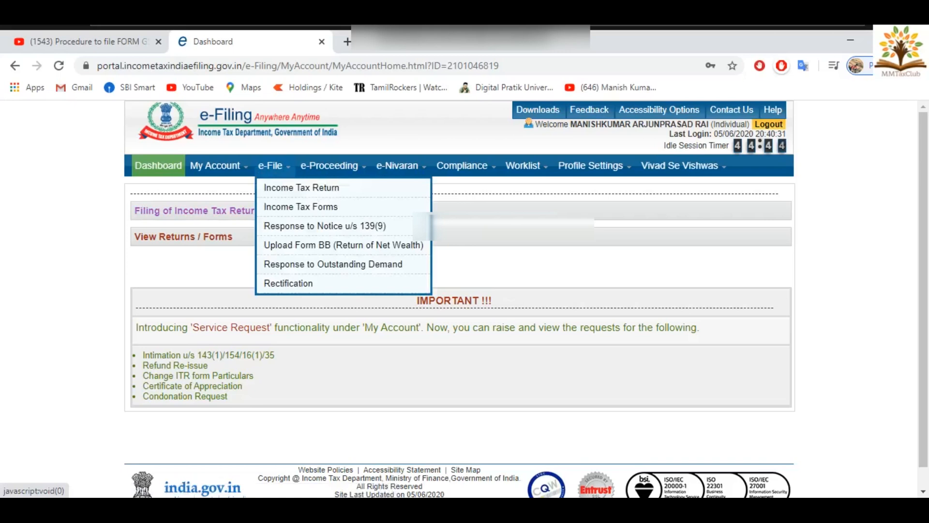
click(196, 211)
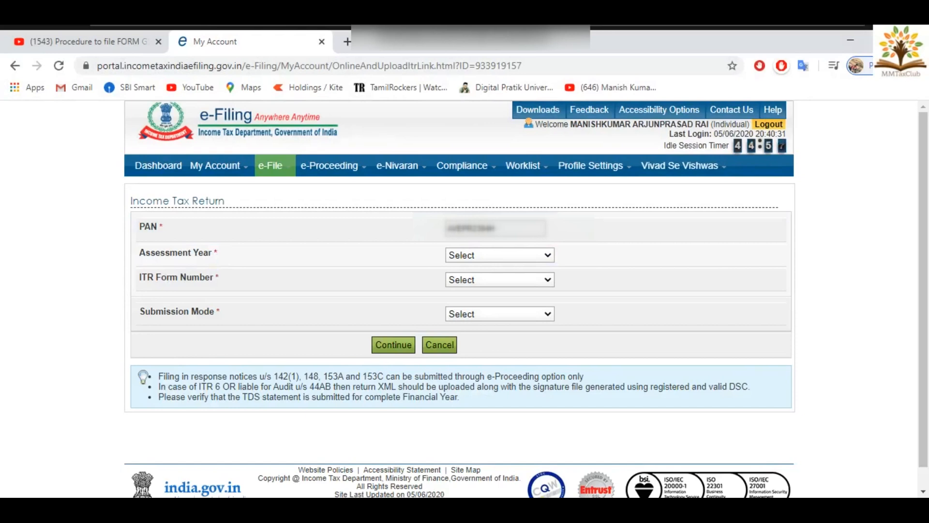
click(499, 255)
key(Down)
key(Return)
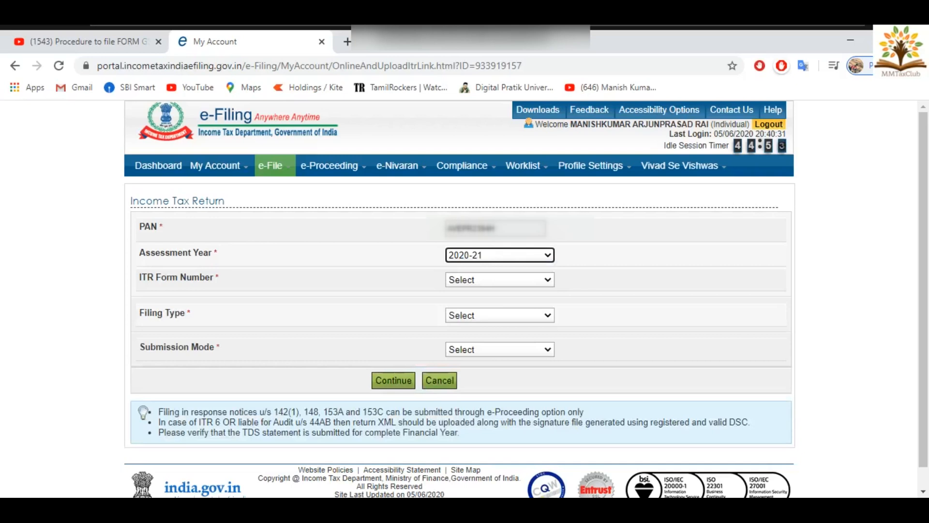
click(500, 280)
key(Down)
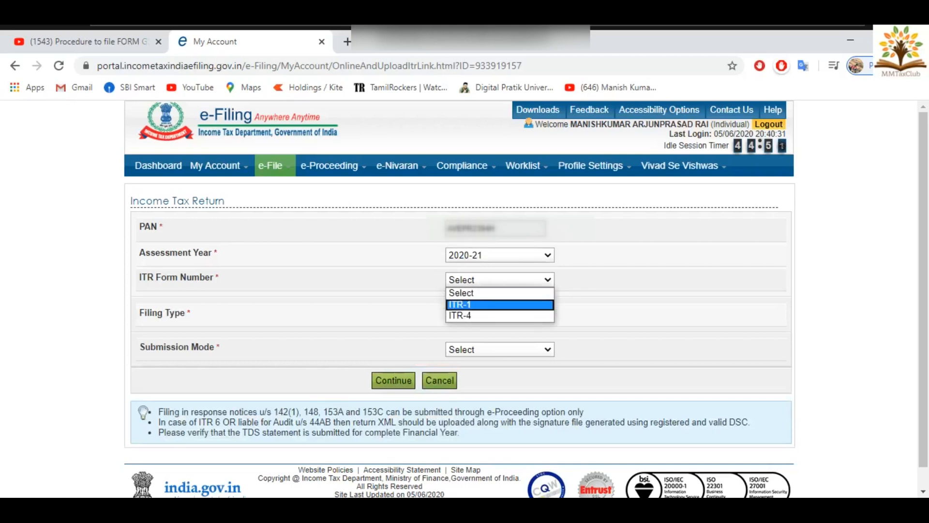
key(Return)
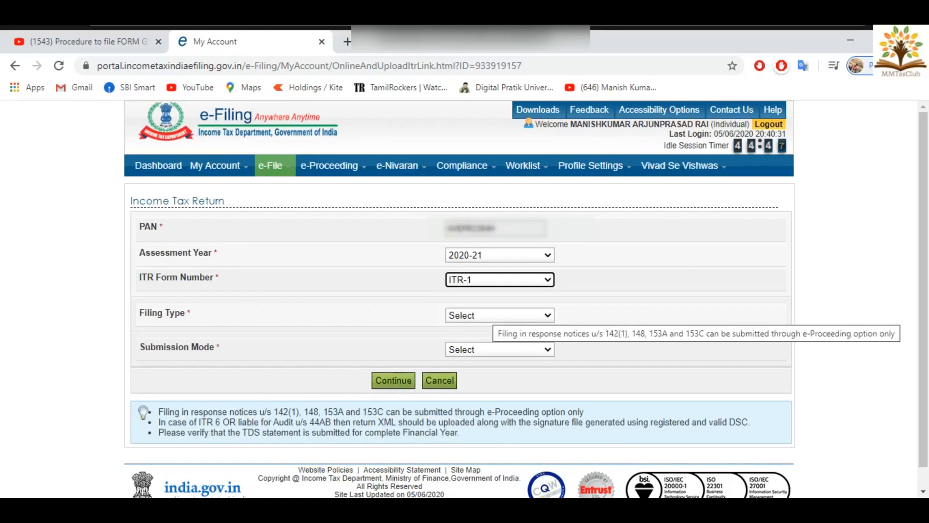
Set the filing type to Original/Revised Return and the submission mode to Prepare and Submit Online
click(499, 315)
key(Down)
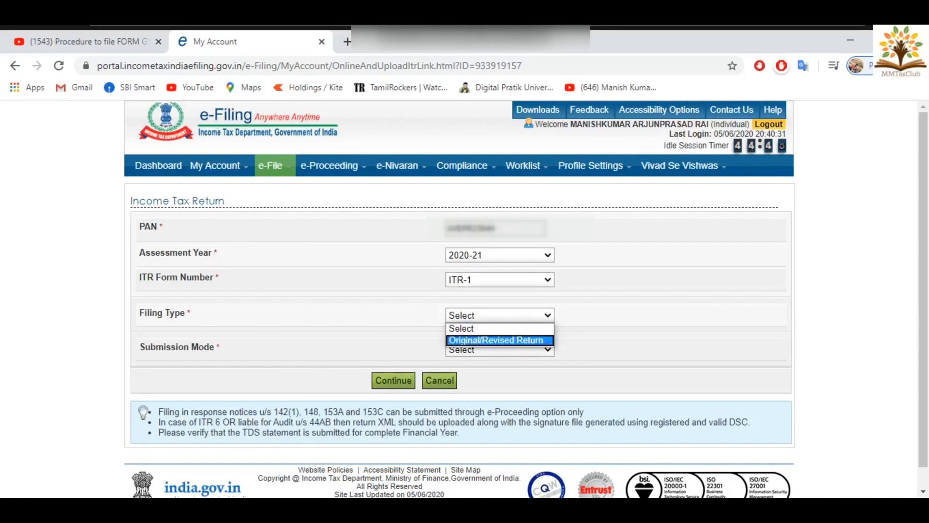
key(Return)
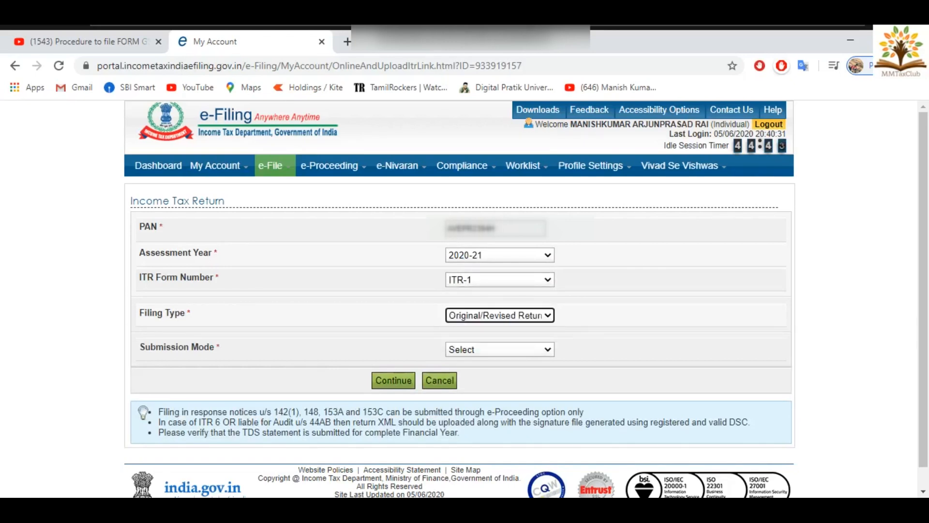
click(500, 349)
key(Down)
key(Up)
key(Return)
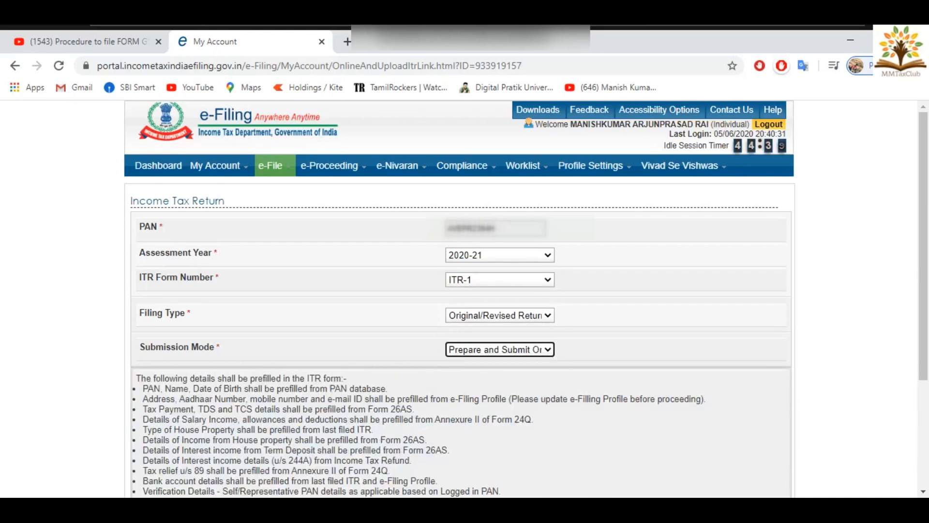
Proceed with the return, agree to check all prefilled data in the Prefill Consent, and continue to the ITR-1 form
scroll(465, 299, down, 3)
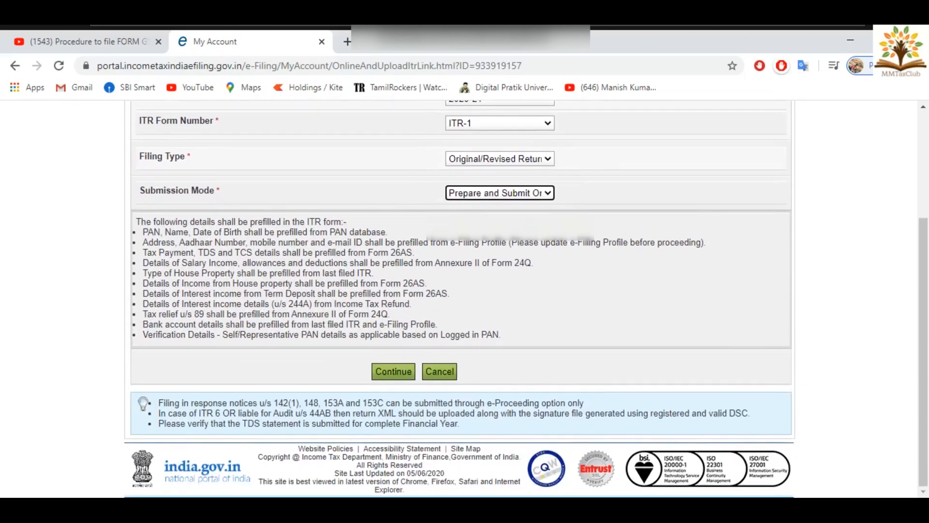
click(393, 371)
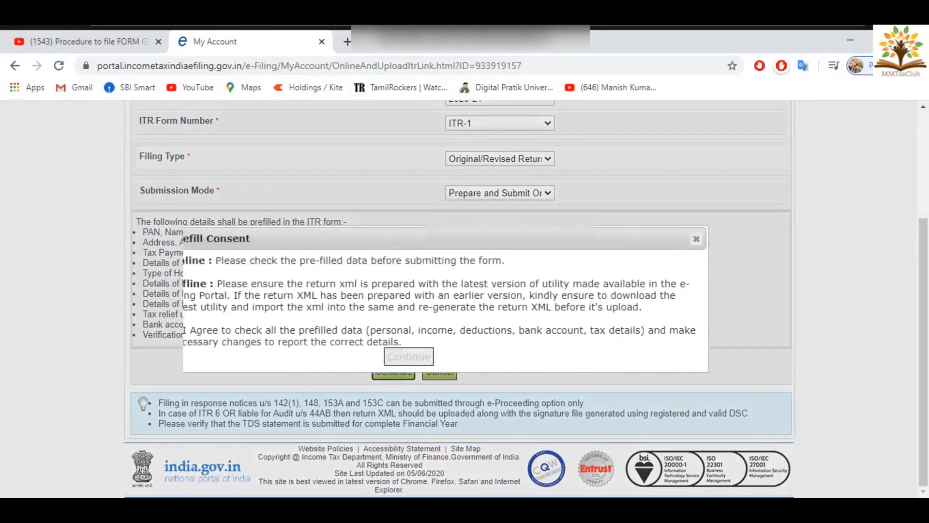
click(199, 329)
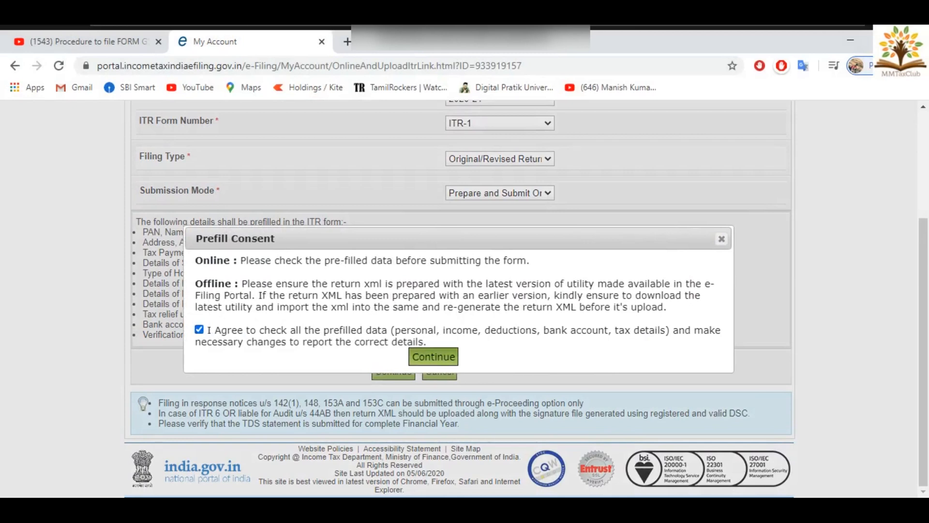
click(434, 356)
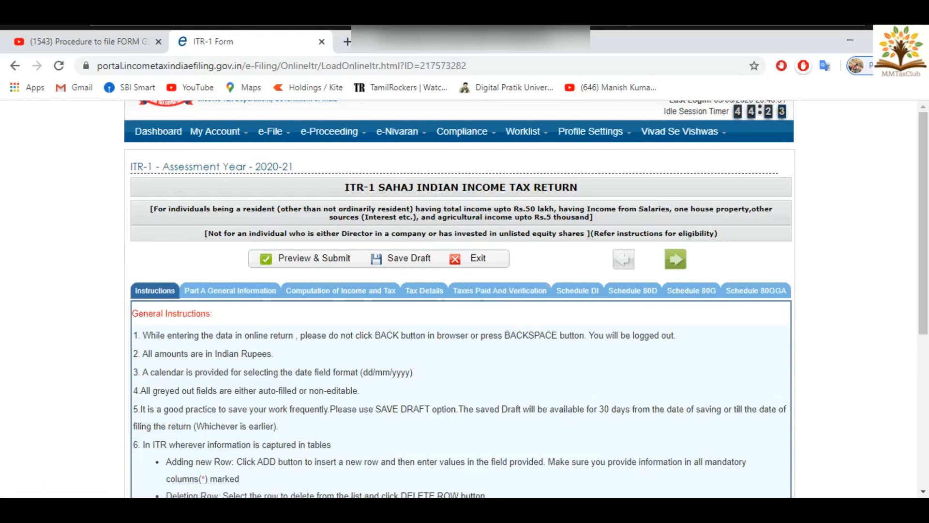
Read through the general instructions of the ITR-1 form
scroll(460, 300, down, 2)
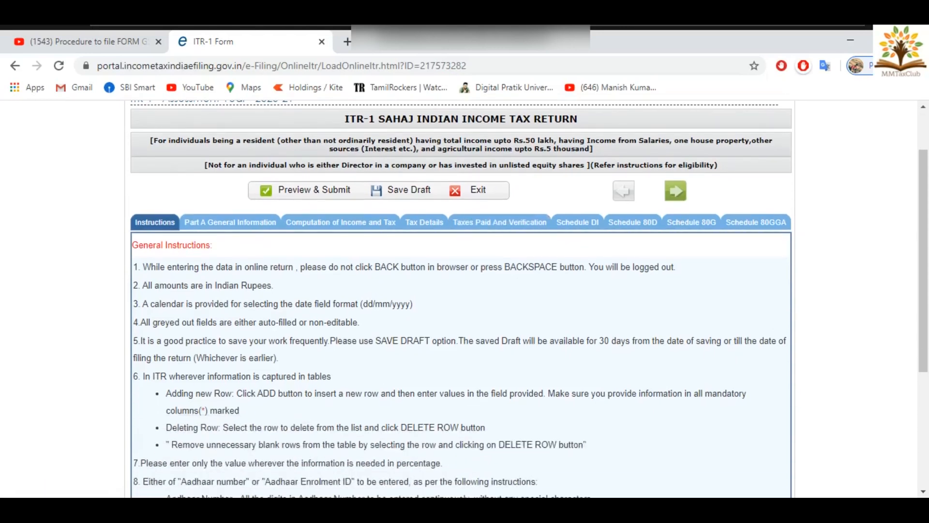
scroll(459, 299, down, 2)
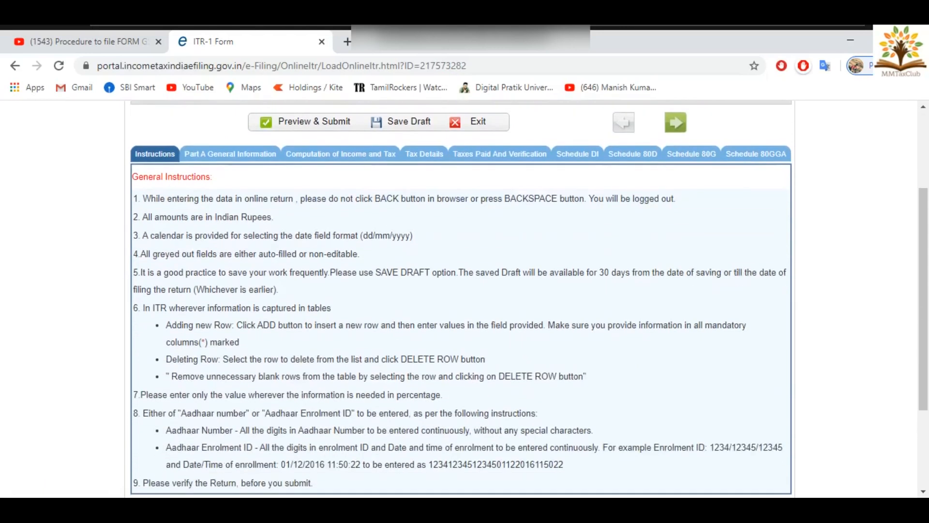
scroll(460, 300, down, 2)
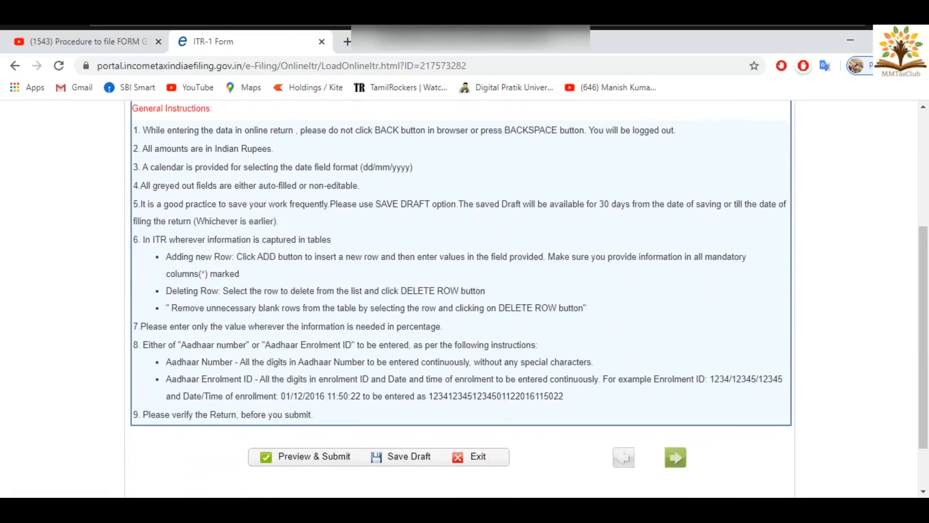
scroll(459, 300, up, 2)
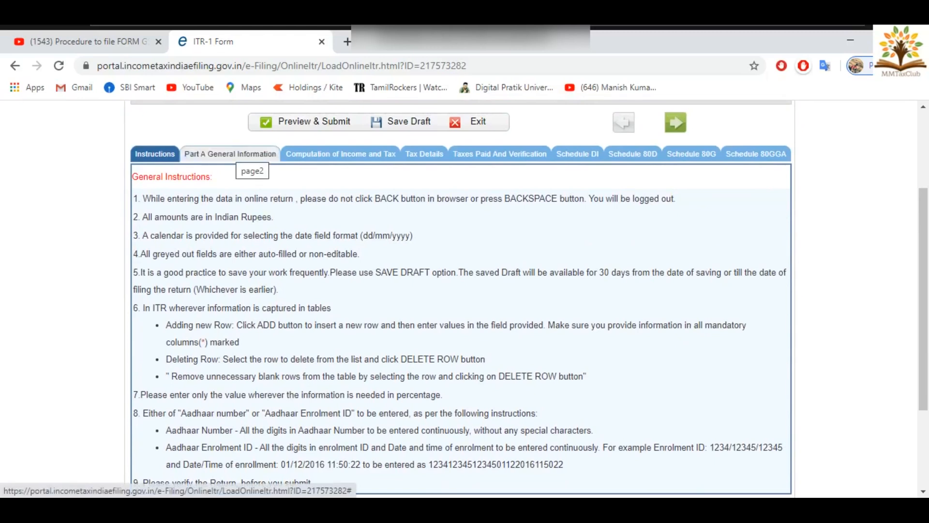
scroll(230, 160, up, 2)
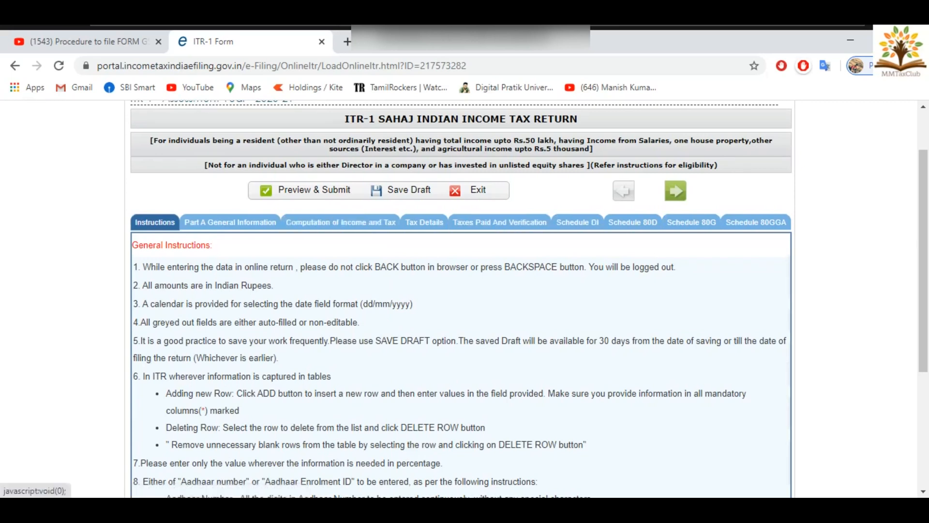
Open Part A General Information and review the prefilled personal details, address, employment nature and filing section
click(229, 222)
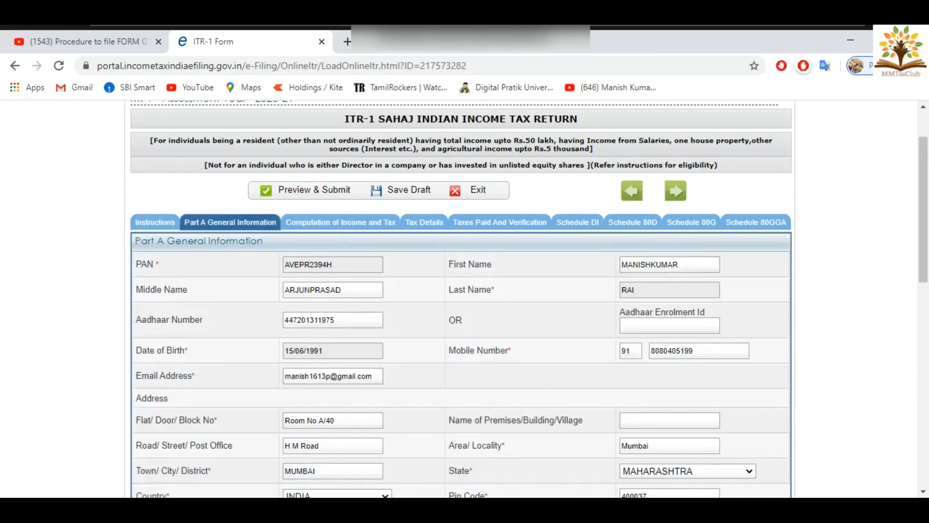
scroll(460, 300, down, 2)
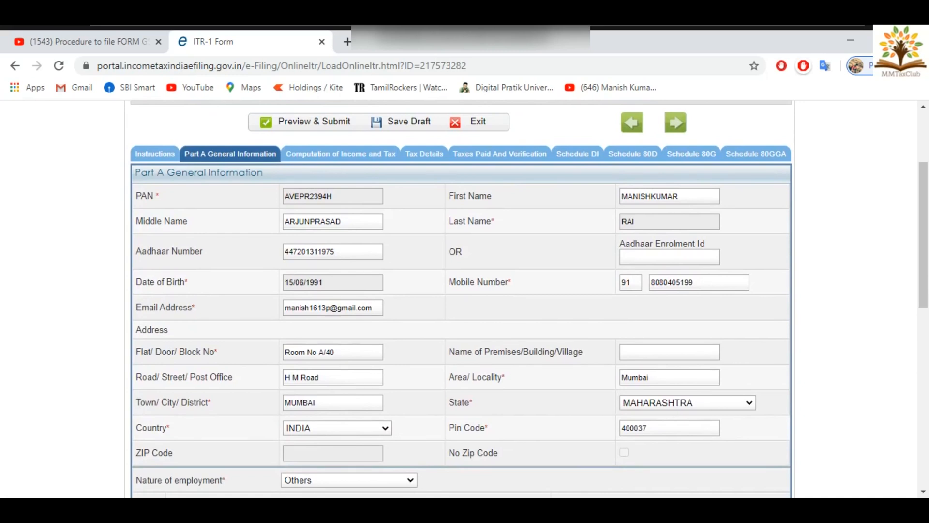
scroll(460, 300, down, 2)
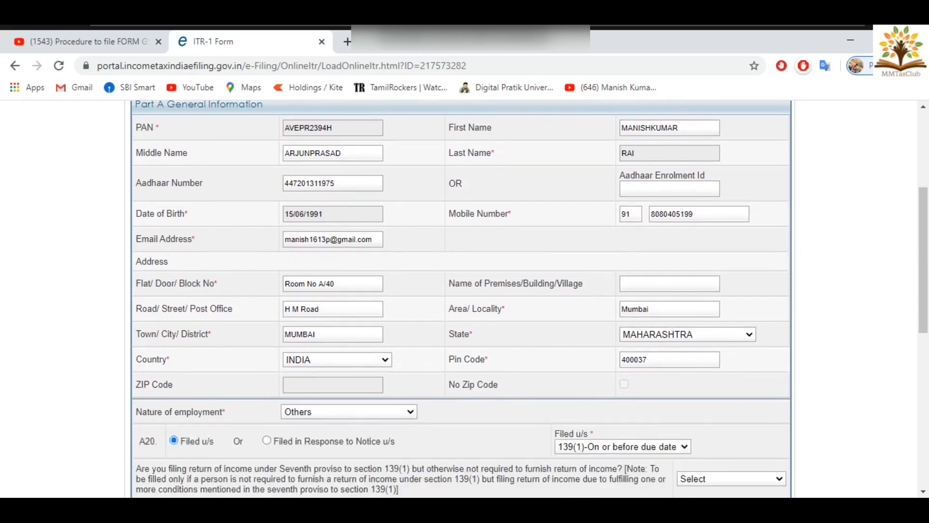
scroll(460, 300, down, 2)
scroll(460, 300, down, 2)
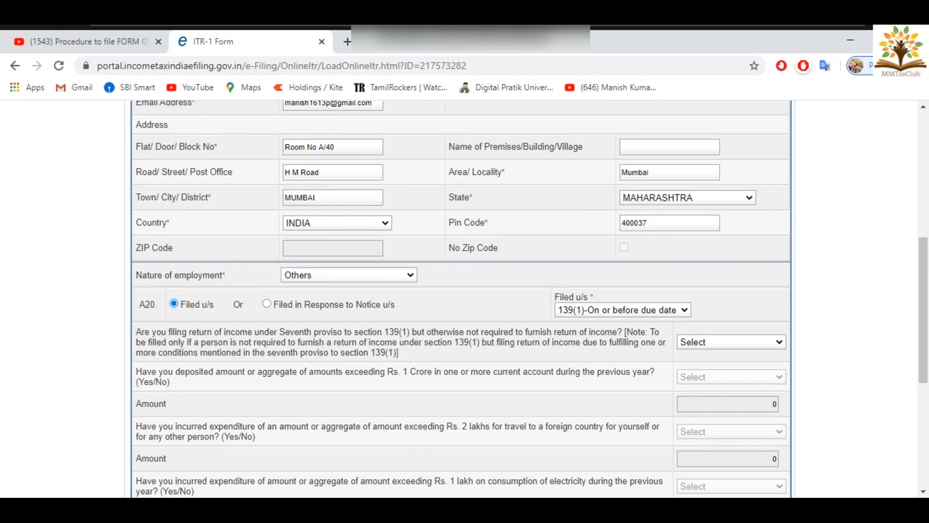
scroll(459, 298, down, 2)
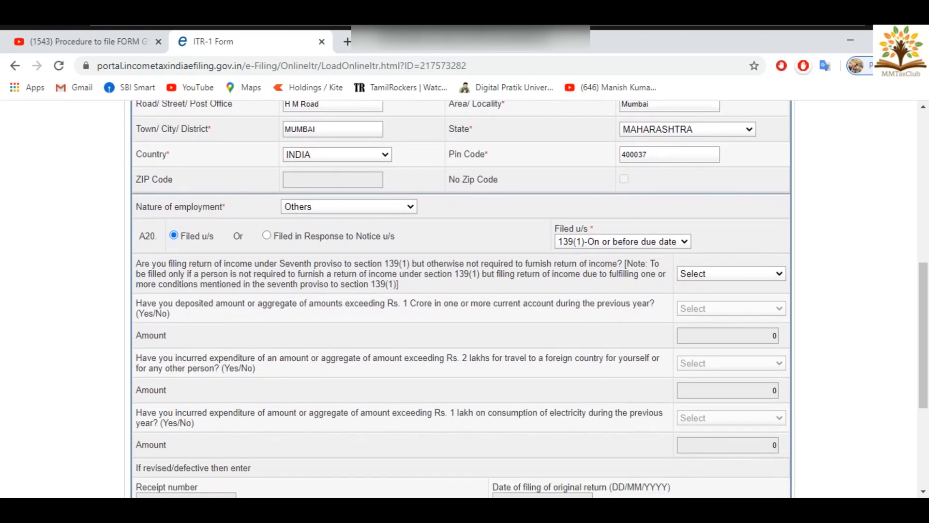
scroll(460, 297, down, 1)
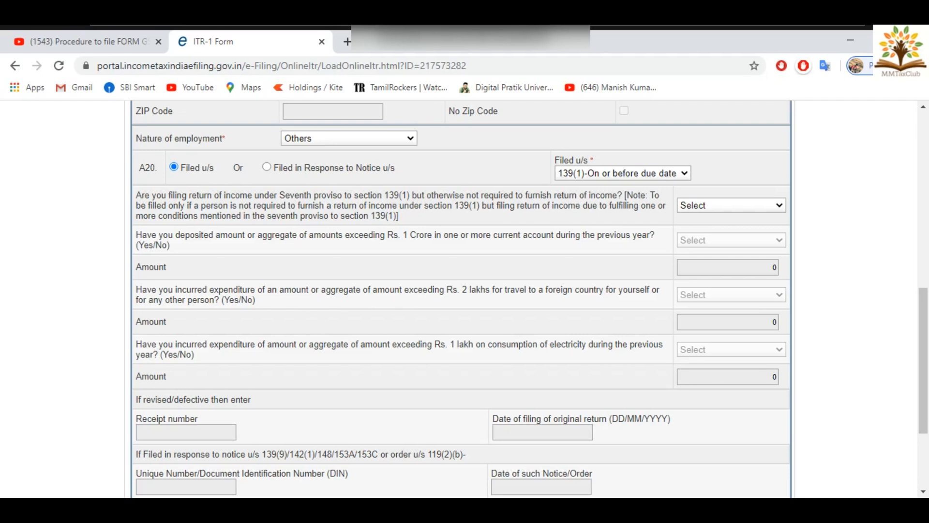
Answer YES to the seventh proviso question and try YES, followed by NO, for deposits exceeding Rs. 1 Crore in current accounts
click(731, 205)
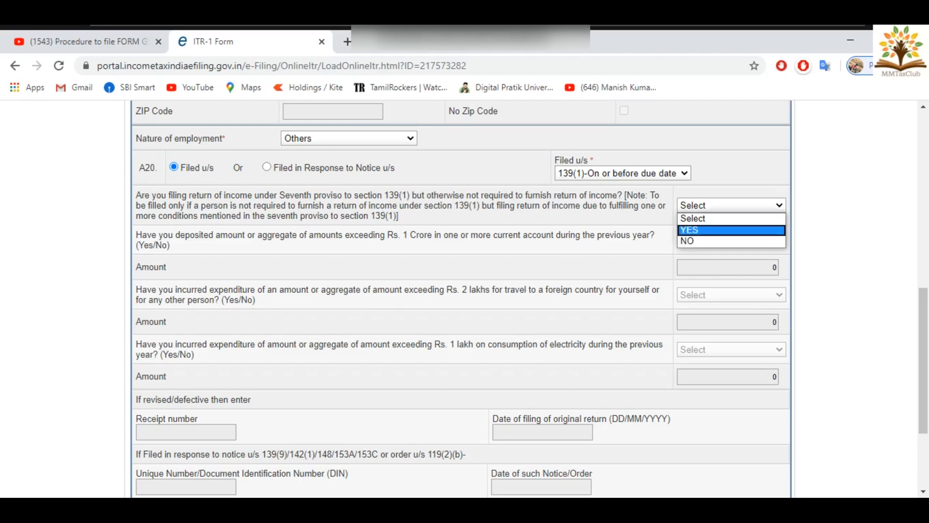
click(731, 230)
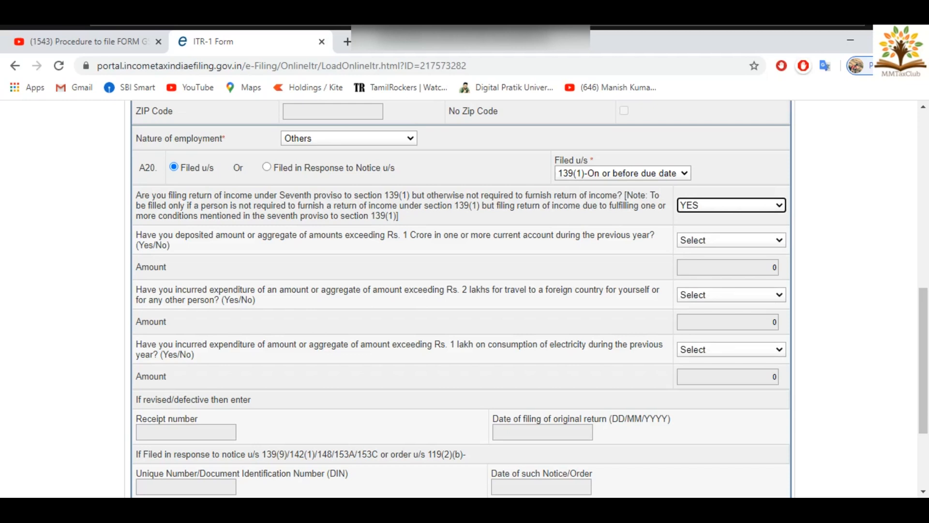
click(731, 240)
click(731, 265)
click(727, 267)
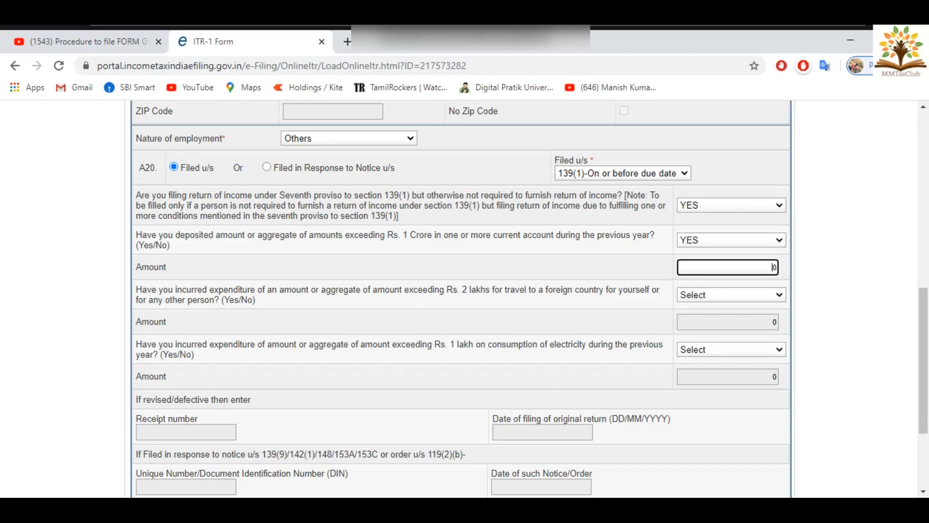
click(731, 295)
click(731, 240)
click(728, 276)
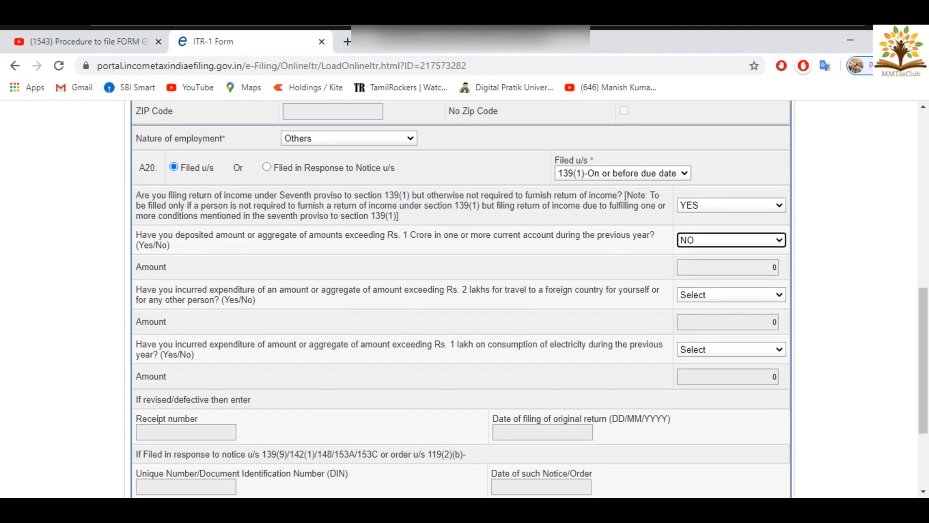
Set the answer on filing the return under the Seventh proviso to section 139(1) to NO
click(732, 205)
click(731, 205)
click(731, 206)
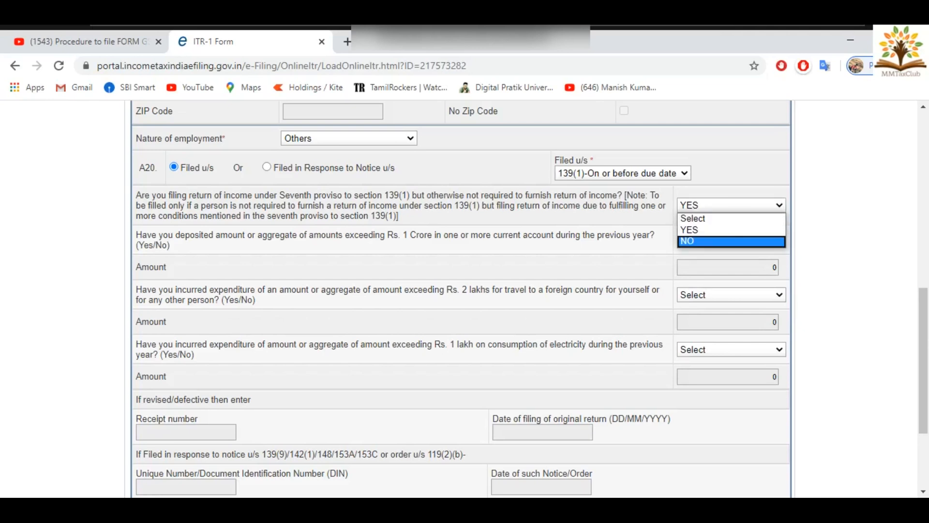
key(Return)
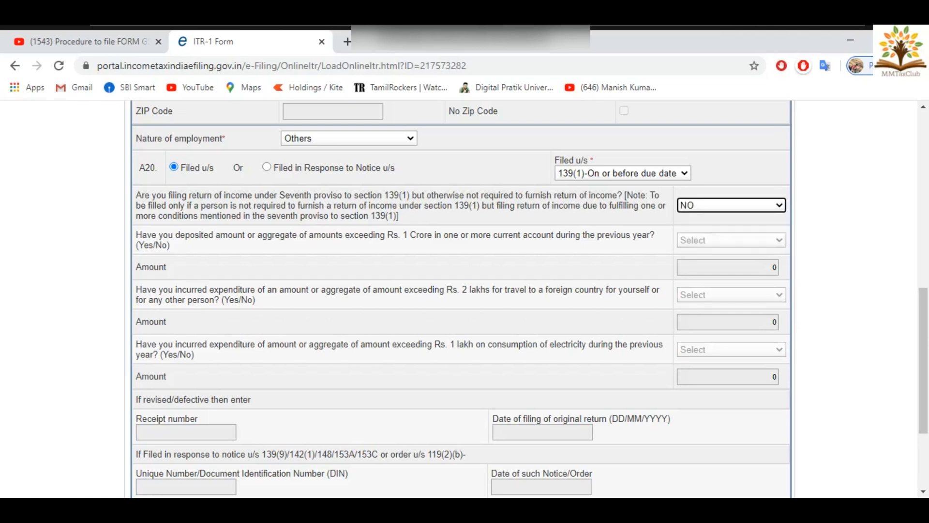
Continue from Part A General Information to the start of the Computation of Income and Tax section
scroll(460, 300, down, 3)
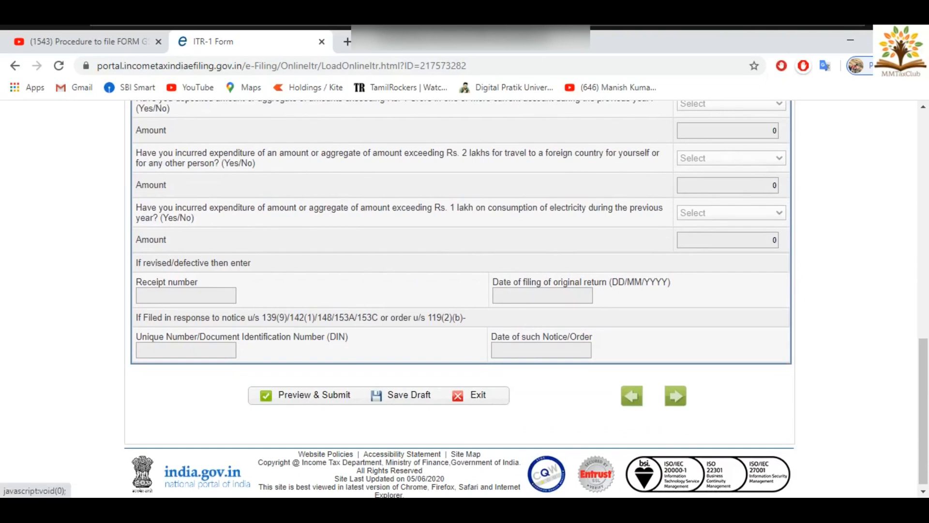
click(675, 395)
scroll(460, 300, up, 20)
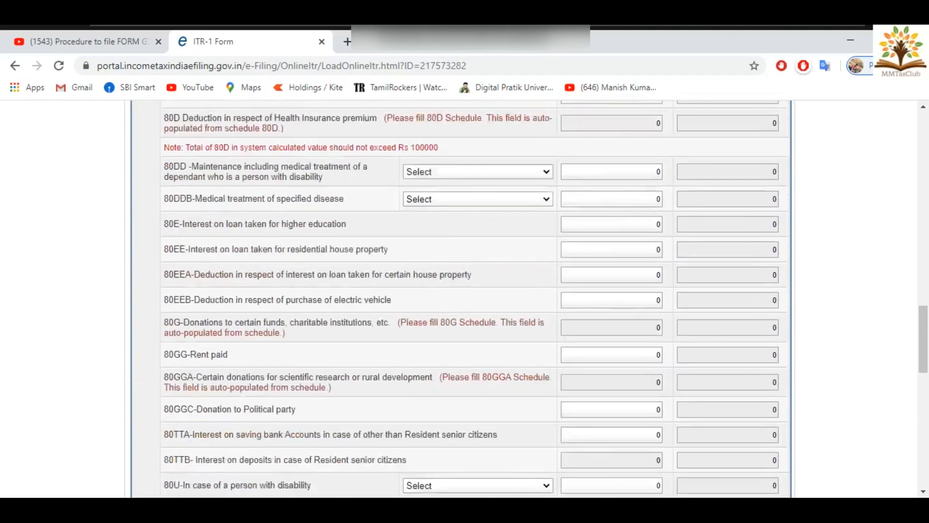
scroll(460, 300, up, 10)
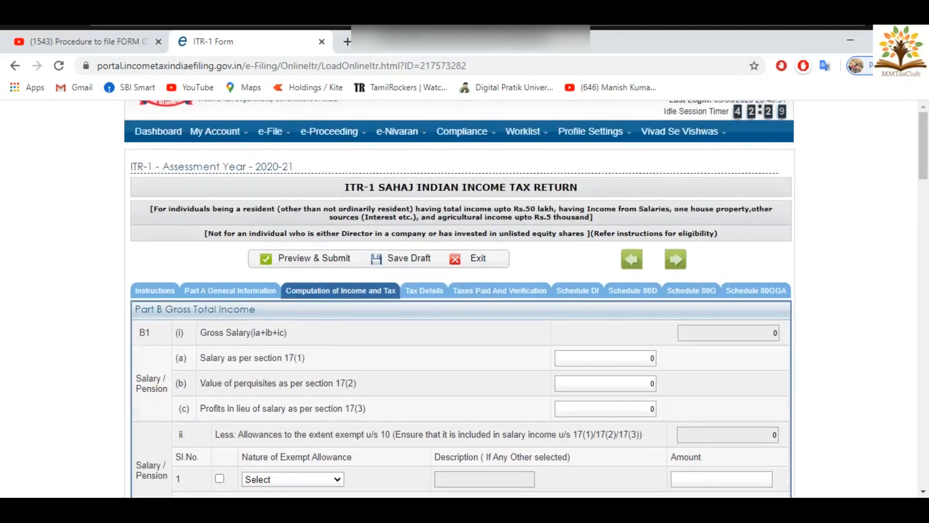
Enter 500000 as the salary as per section 17(1) in Part B Gross Total Income
scroll(460, 300, down, 4)
scroll(459, 300, up, 1)
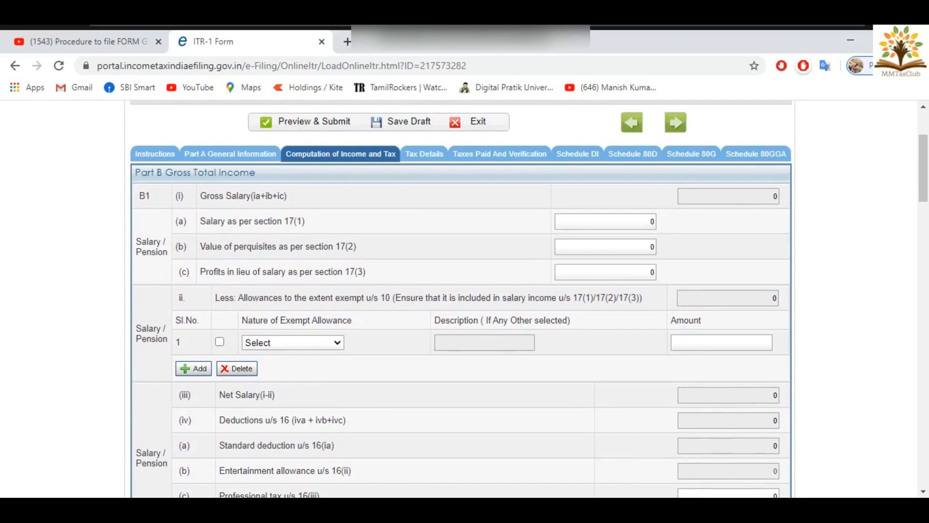
double_click(605, 221)
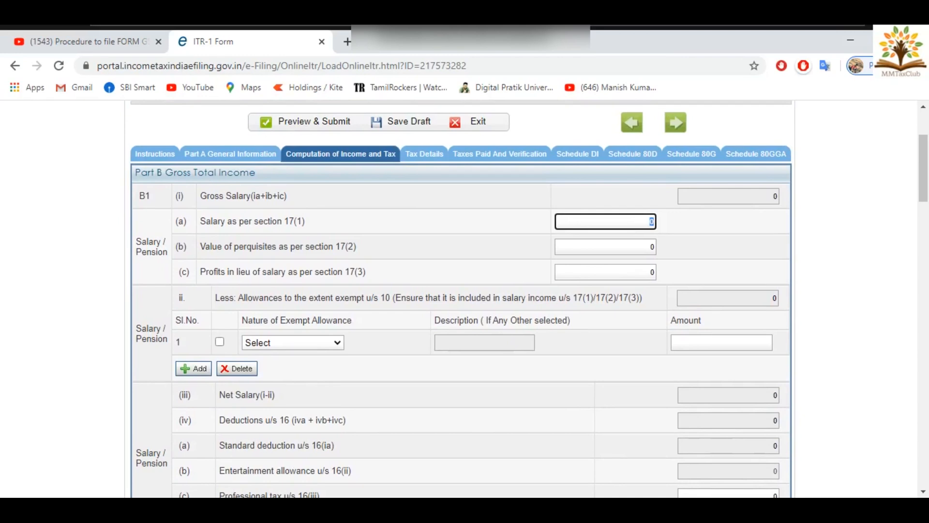
text(500000)
click(696, 222)
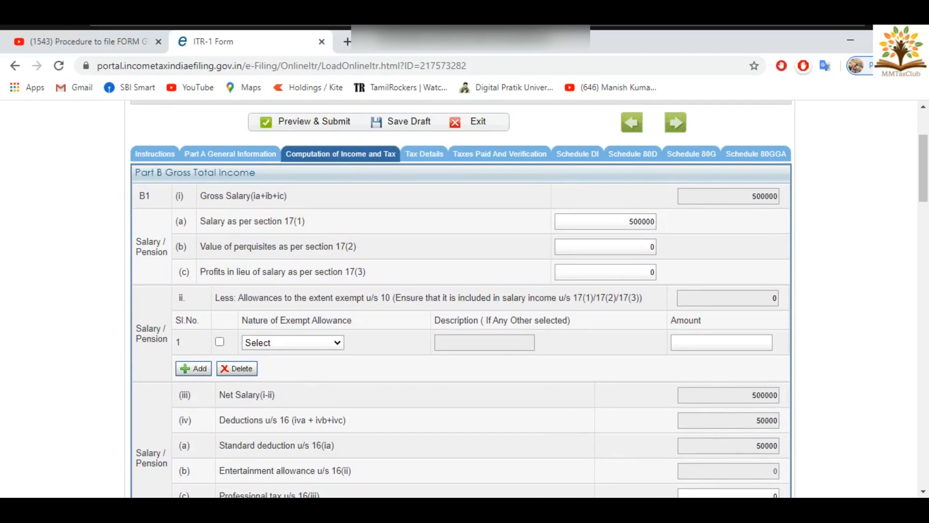
Enter 50000 as the value of perquisites under section 17(2) and 10000 as profits in lieu of salary under section 17(3)
key(Tab)
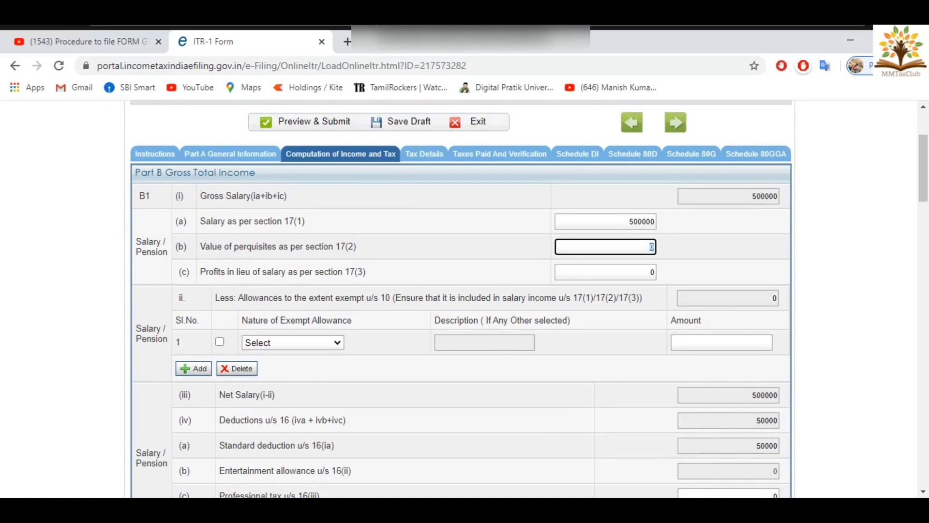
text(50000)
key(Tab)
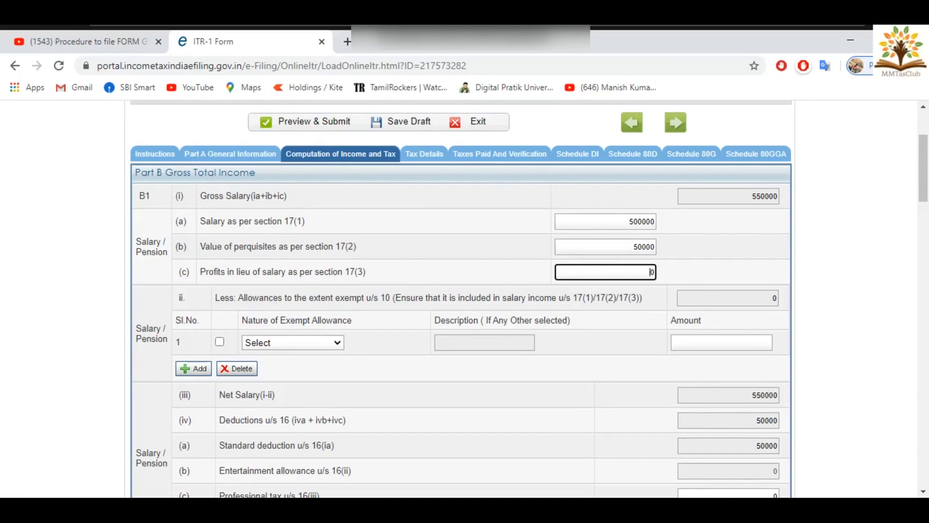
text(10000)
key(Tab)
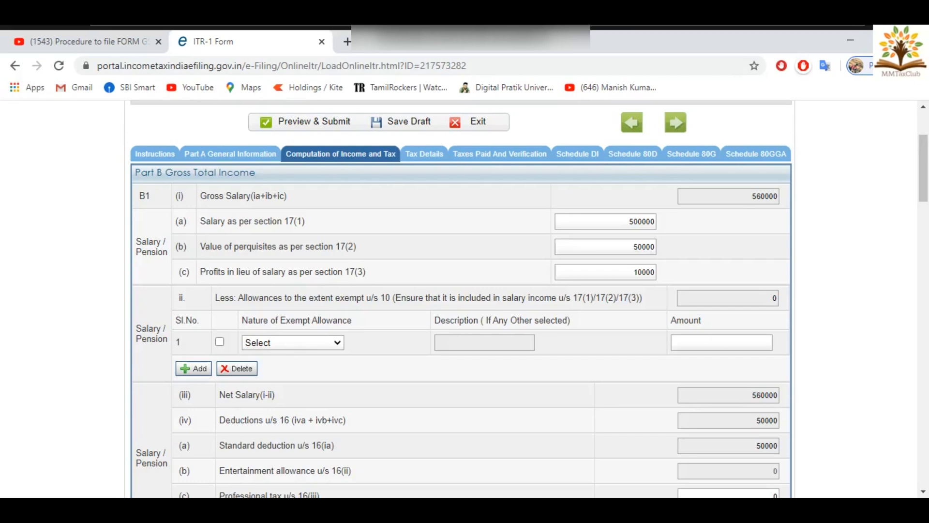
Look through the available natures of exempt allowance under section 10 without choosing one
scroll(461, 300, down, 1)
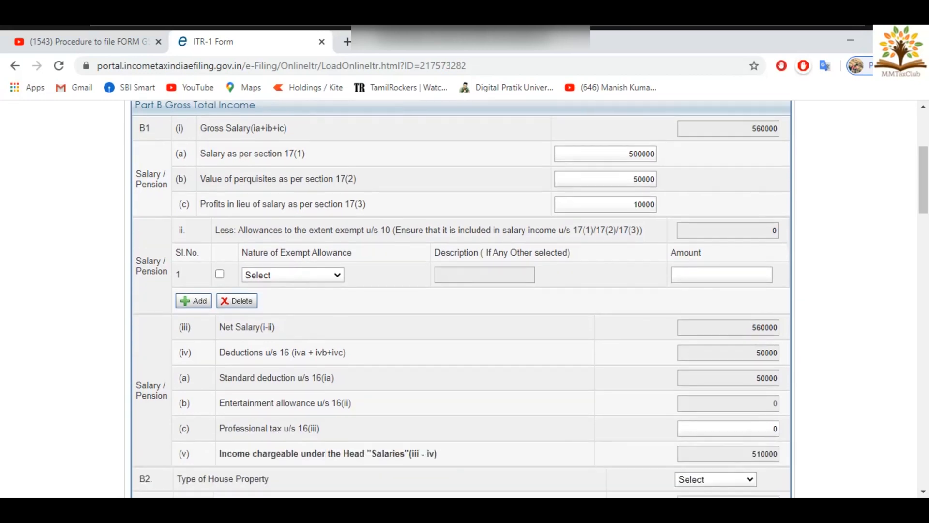
click(293, 274)
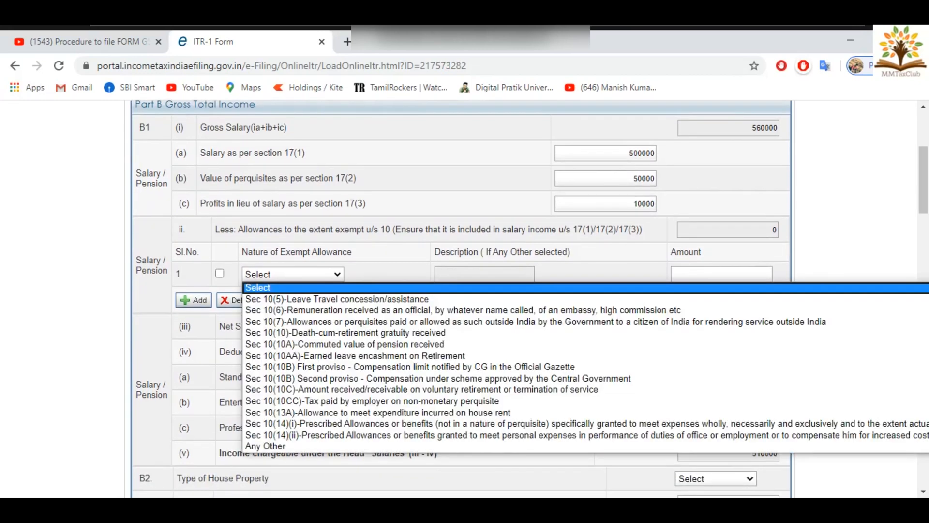
key(Down)
key(Down)
key(Down)
key(Down)
key(Down)
key(Down)
key(Down)
key(Down)
key(Down)
key(Down)
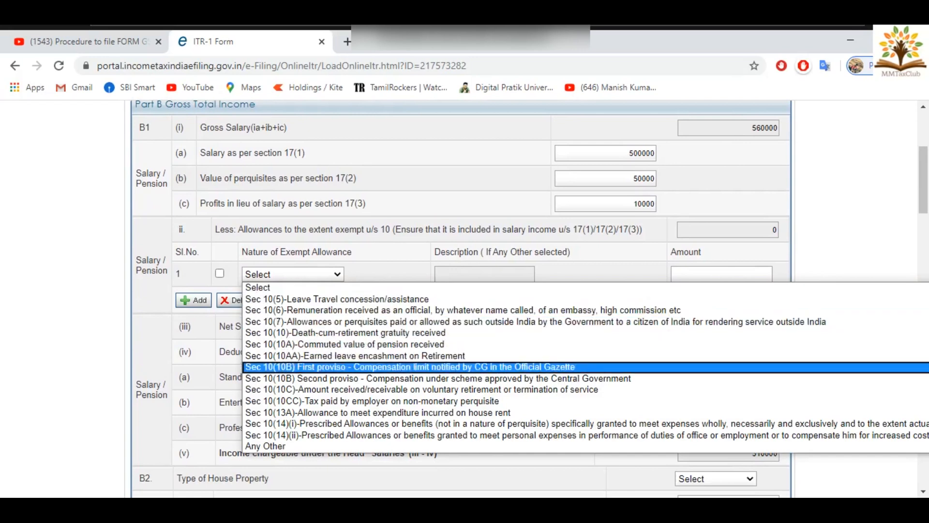
key(Down)
key(Down)
key(Up)
key(Up)
key(Up)
key(Up)
key(Up)
key(Up)
key(Up)
key(Up)
key(Up)
key(Up)
key(Up)
key(Up)
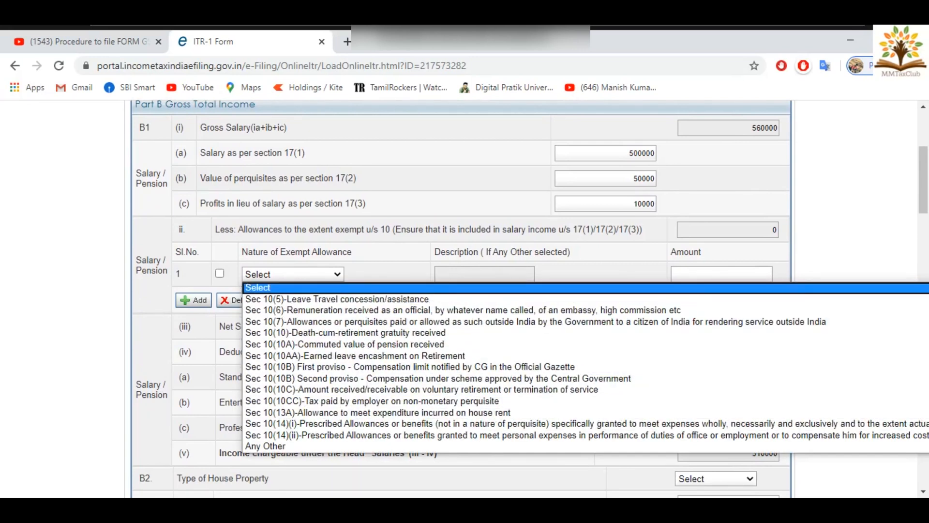
key(Escape)
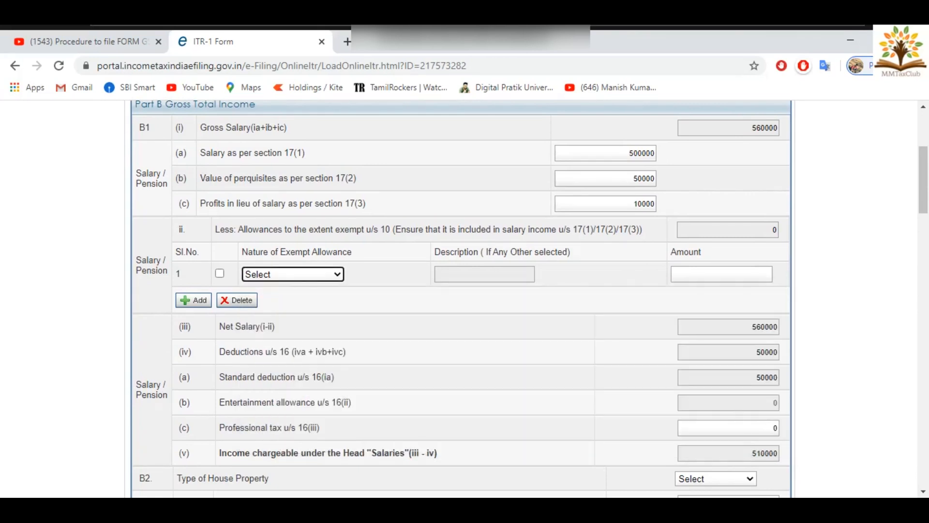
Set the first exempt allowance's nature to Sec 10(13A)-Allowance to meet expenditure incurred on house rent
click(293, 274)
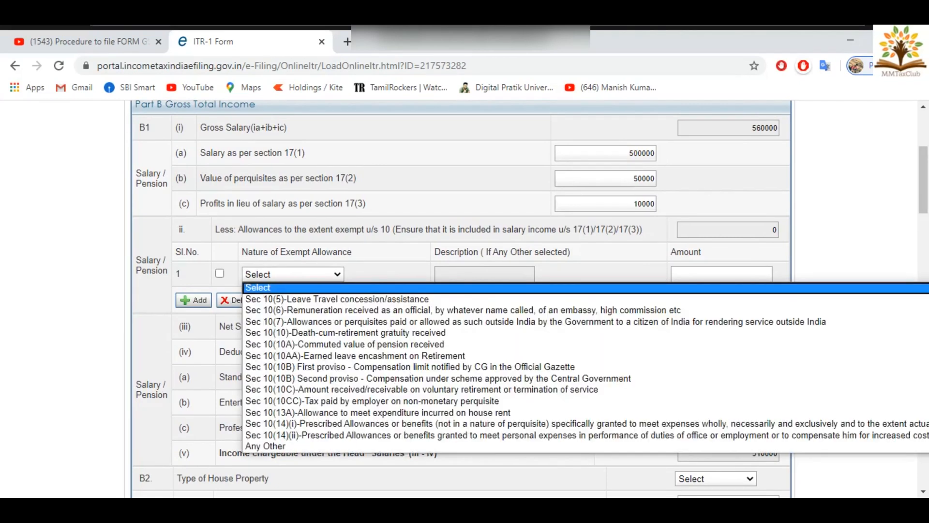
key(Down)
key(Down)
key(Down)
key(Down)
key(Down)
key(Down)
key(Down)
key(Down)
key(Down)
key(Down)
key(Down)
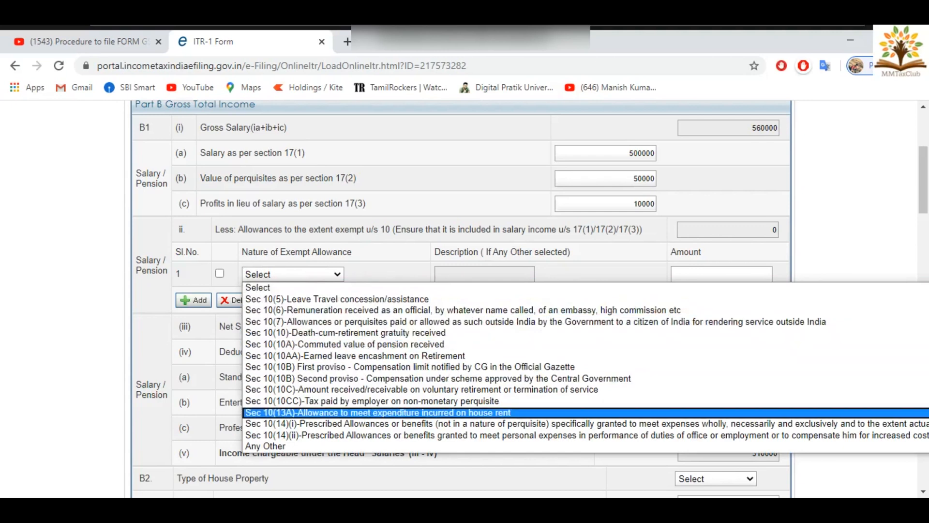
key(Return)
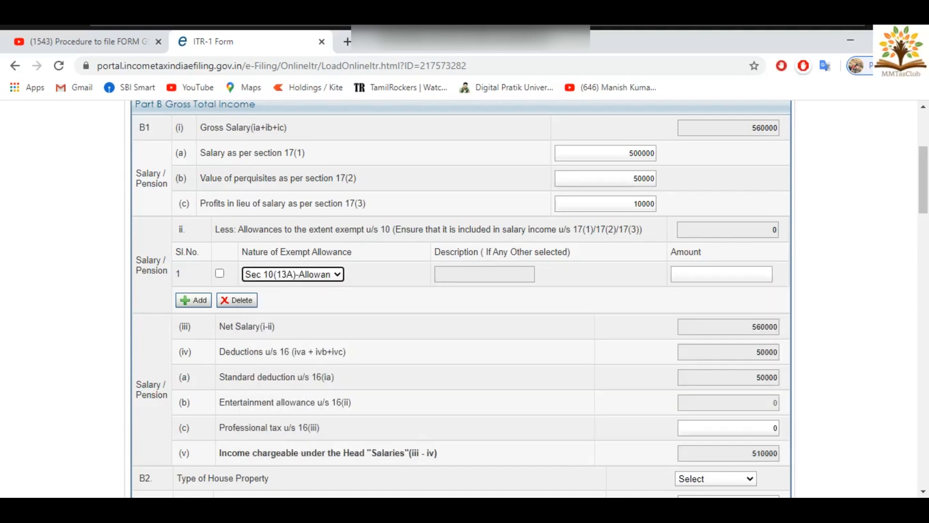
Enter 5000 as the amount of the Sec 10(13A) exempt allowance
key(Tab)
click(721, 275)
text(5000)
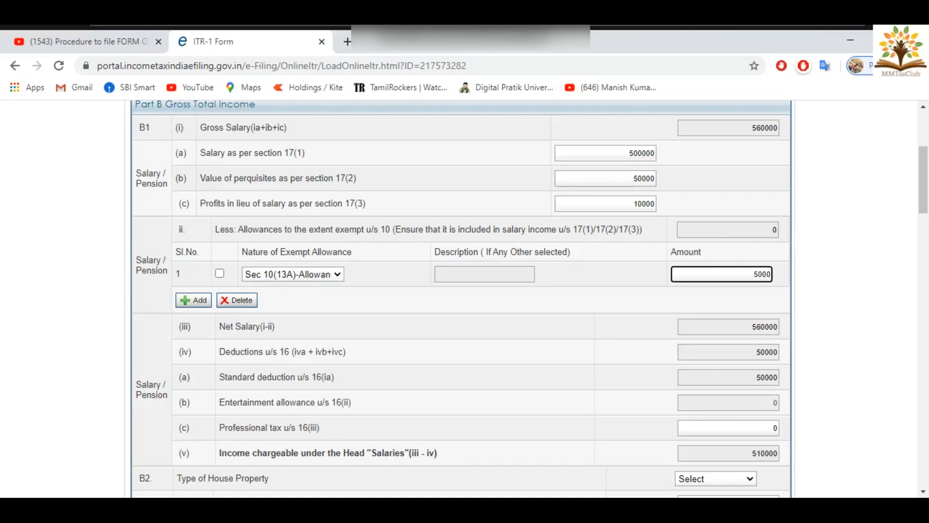
key(Tab)
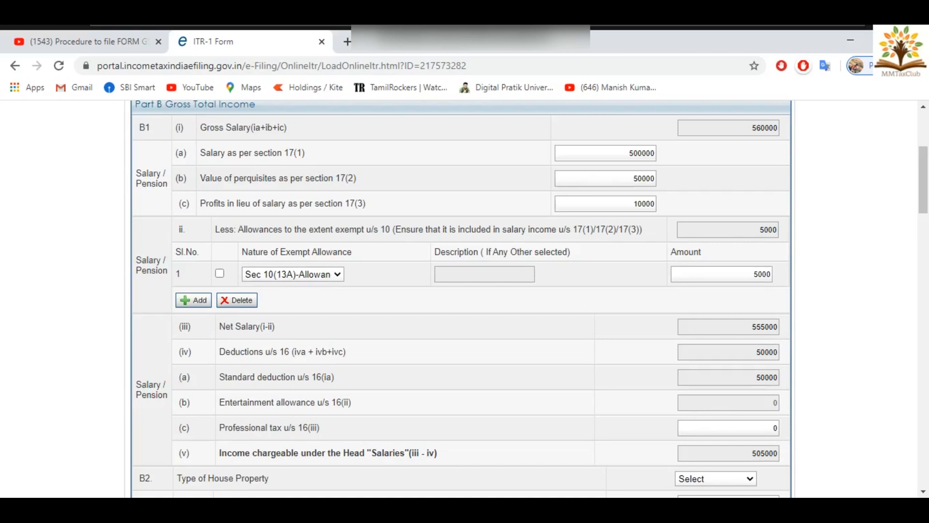
Check the salary deductions under section 16 and enter 2500 as professional tax u/s 16(iii)
scroll(462, 300, down, 2)
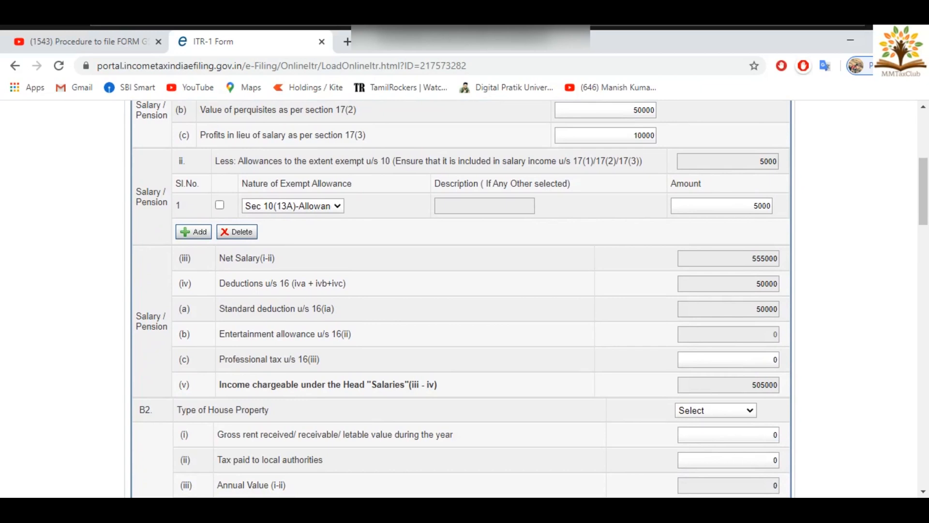
double_click(766, 283)
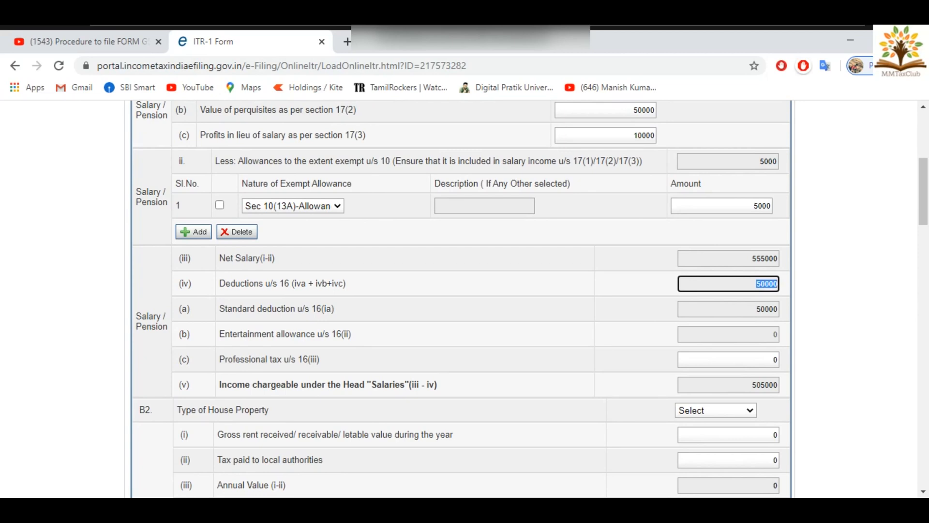
click(766, 308)
click(766, 334)
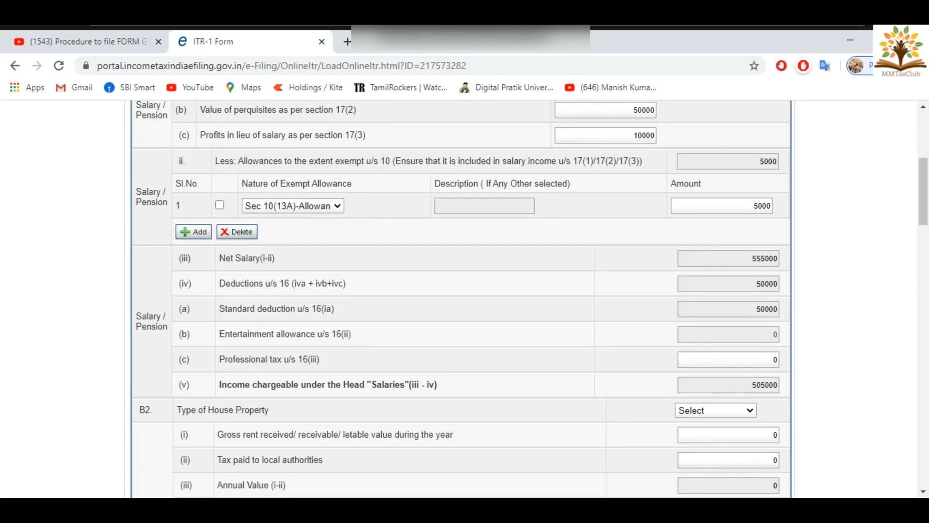
scroll(465, 298, down, 2)
double_click(773, 291)
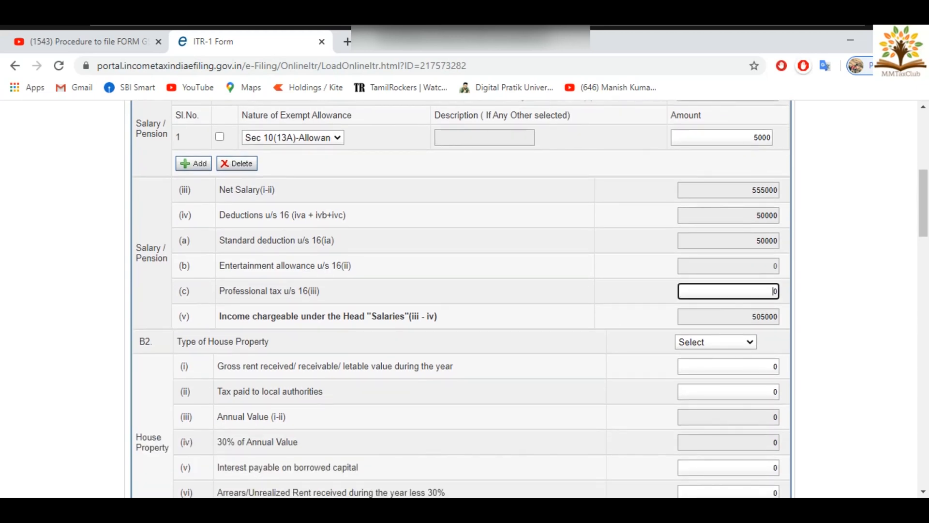
text(2500)
key(Tab)
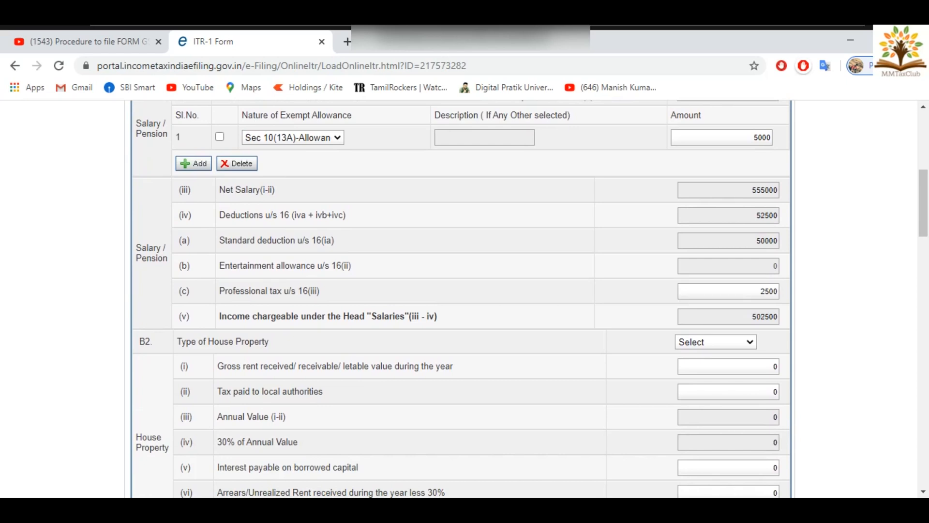
Set the type of house property in B2 to Self Occupied
scroll(461, 300, down, 2)
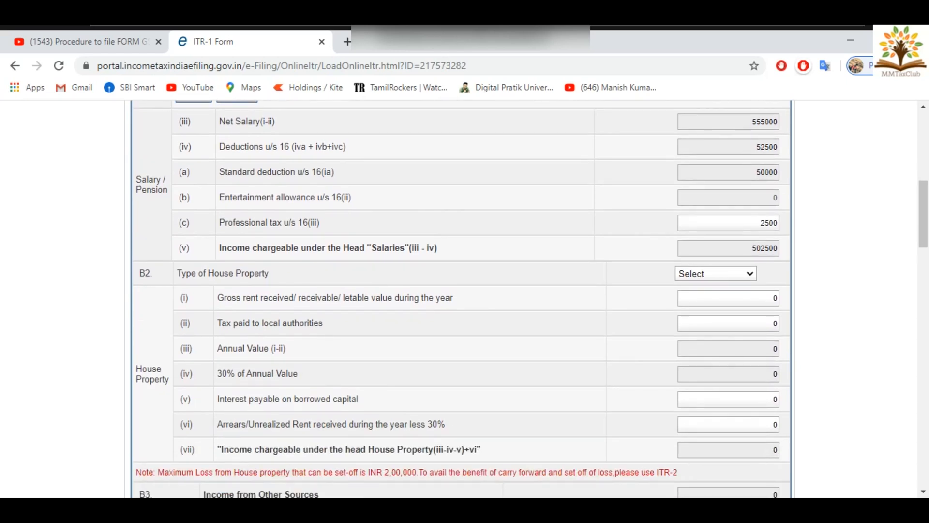
scroll(461, 300, down, 2)
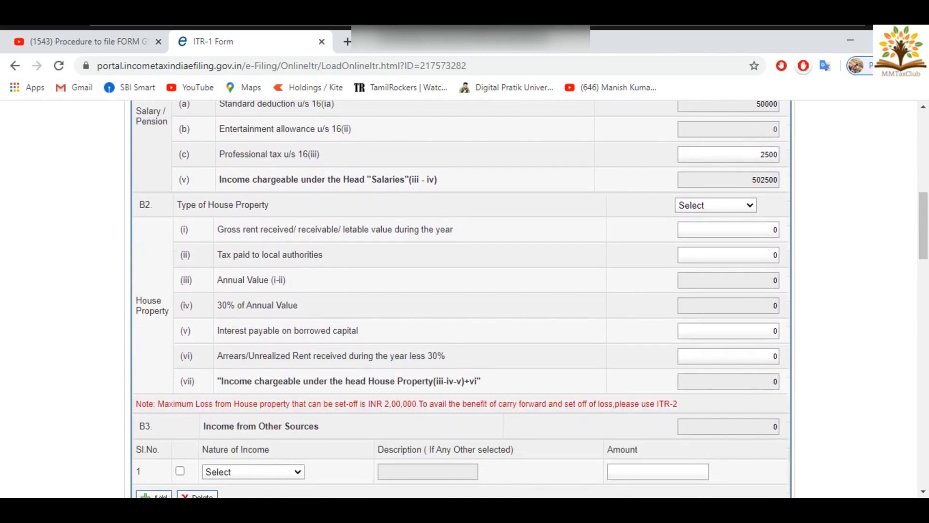
scroll(460, 300, up, 2)
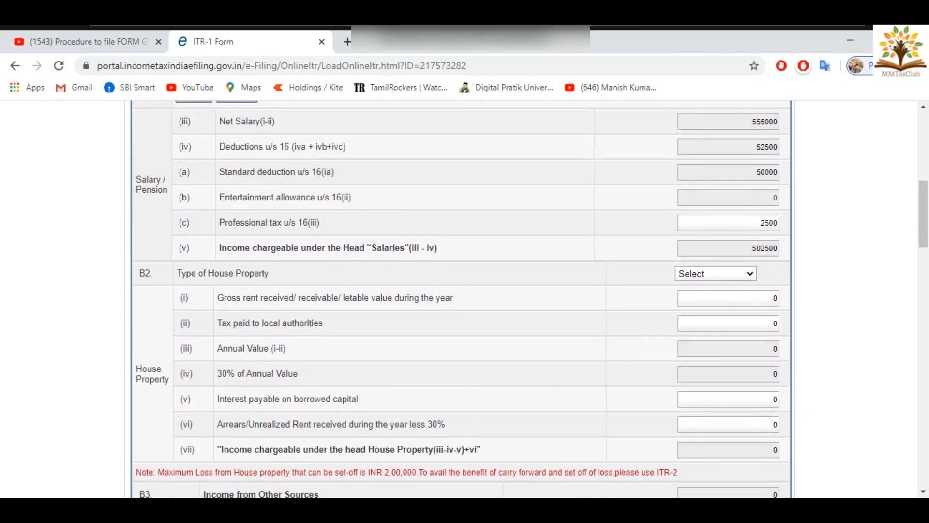
click(715, 274)
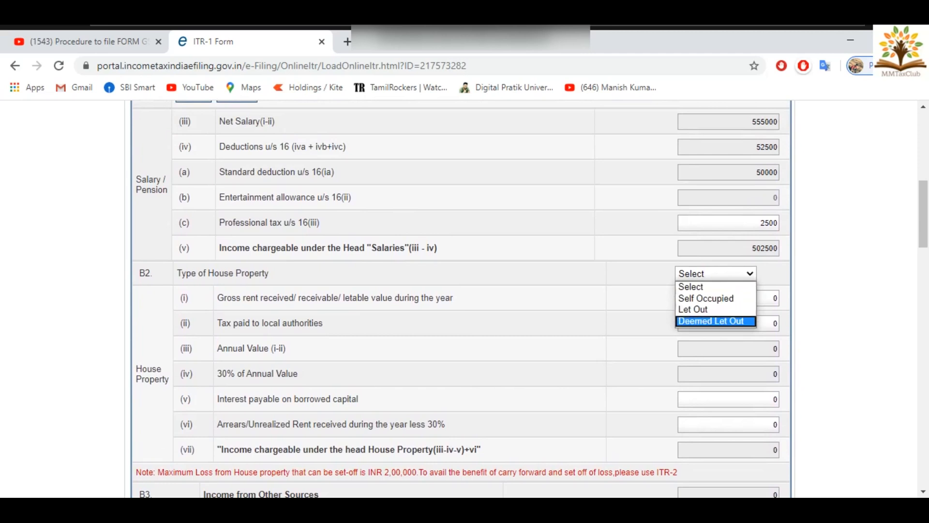
key(Return)
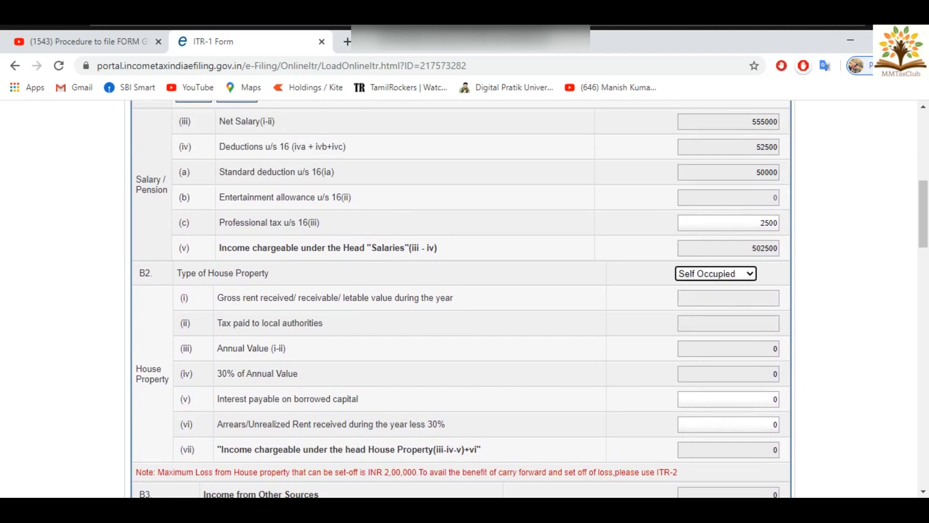
Set the type of house property in B2 to Let Out and enter 12000 as the gross rent received
click(716, 274)
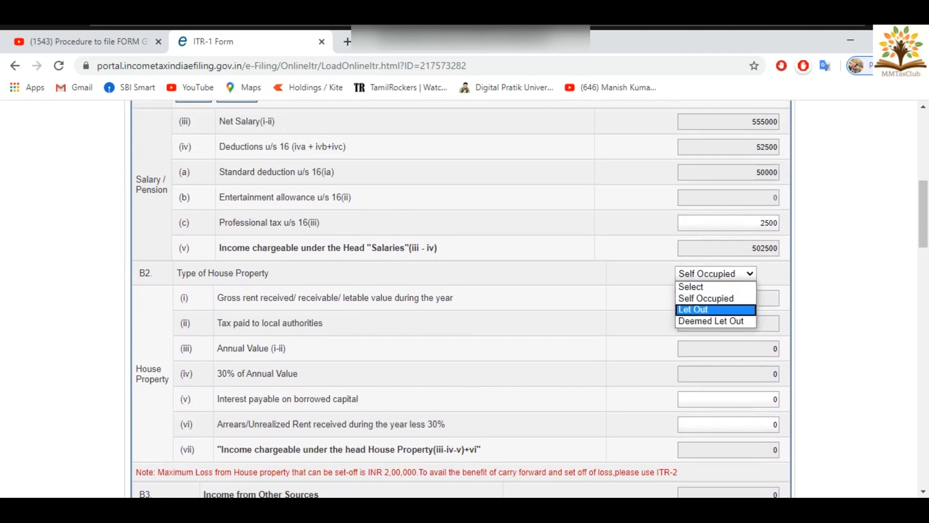
click(702, 309)
click(728, 298)
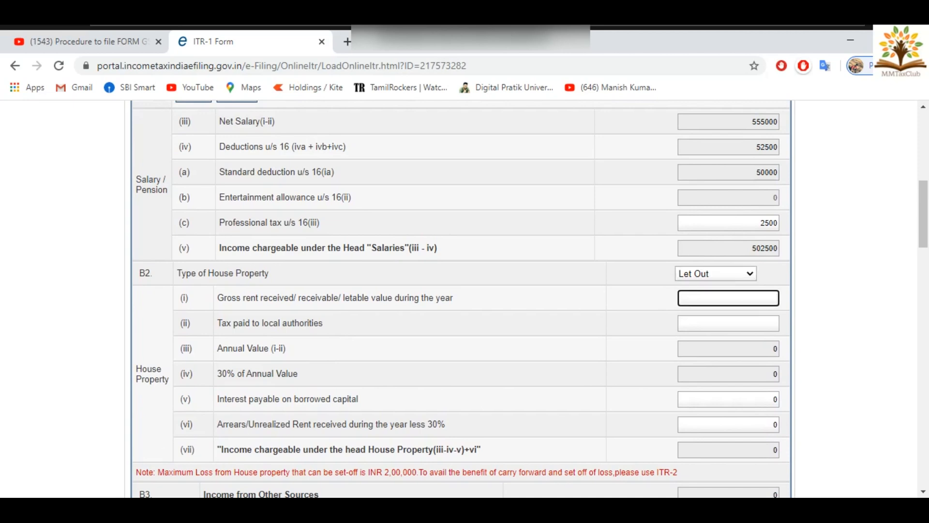
text(12000)
key(Tab)
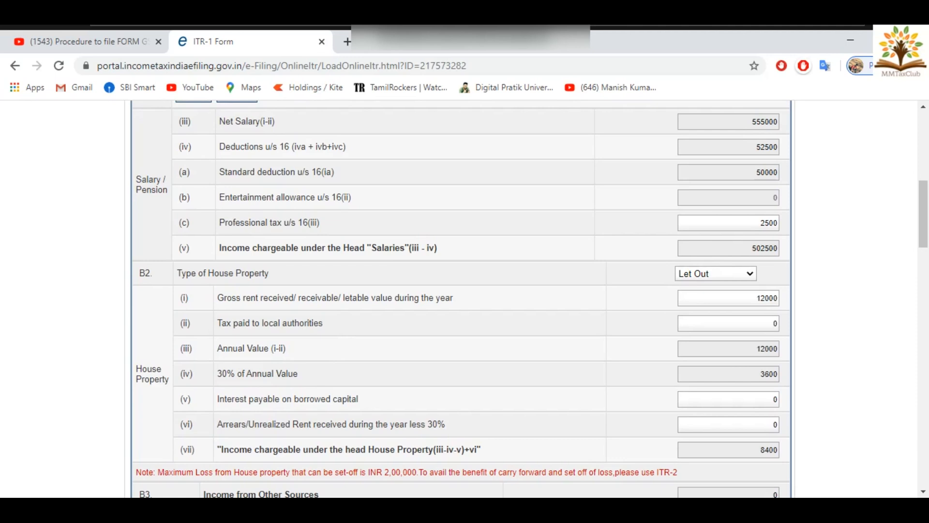
click(716, 273)
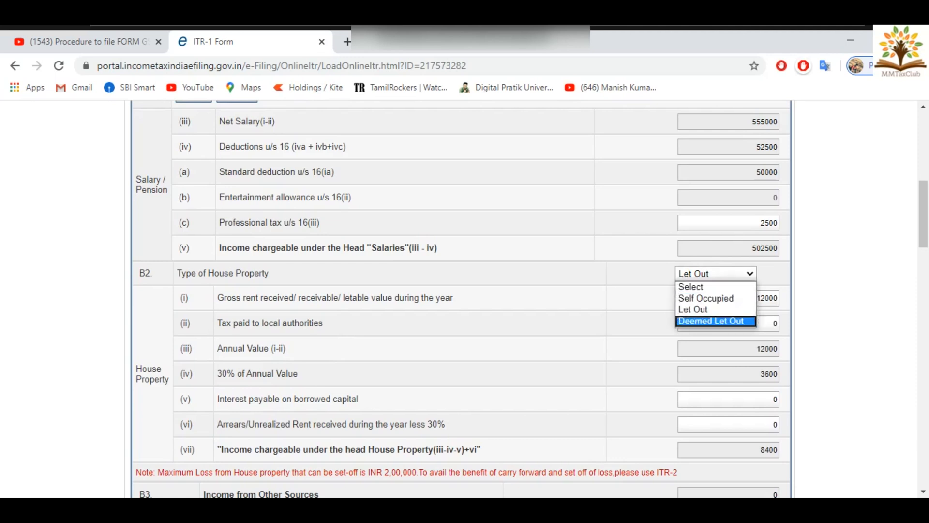
click(712, 322)
click(716, 274)
click(694, 309)
click(638, 312)
Enter 10000 as the interest payable on borrowed capital for the let-out house property
scroll(638, 312, down, 1)
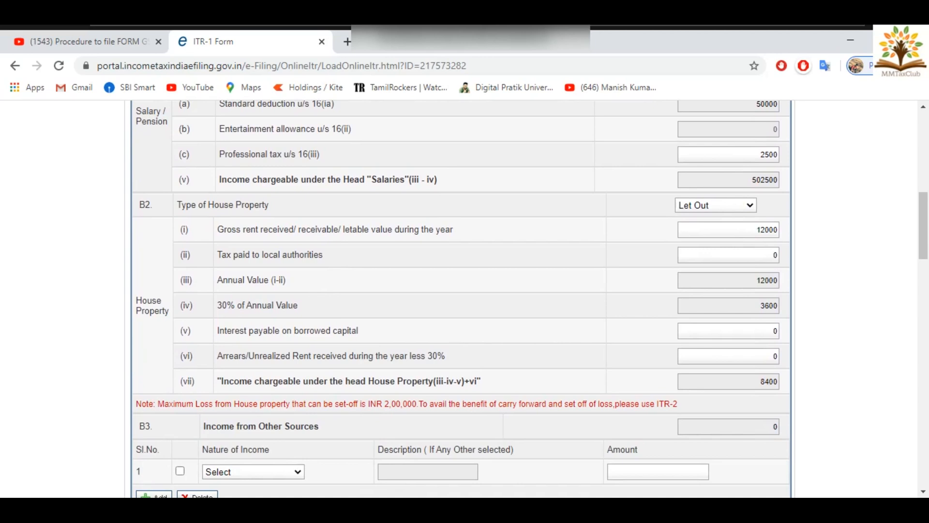
double_click(755, 331)
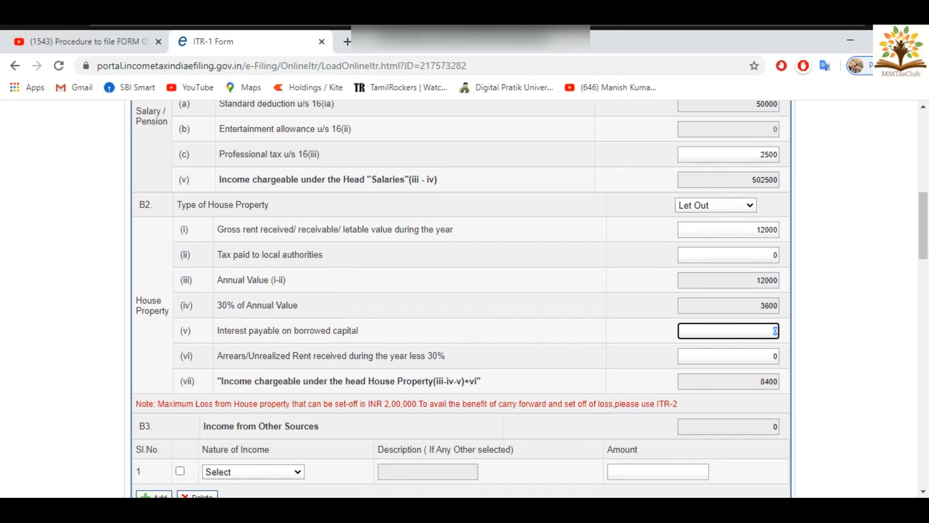
text(10000)
click(833, 338)
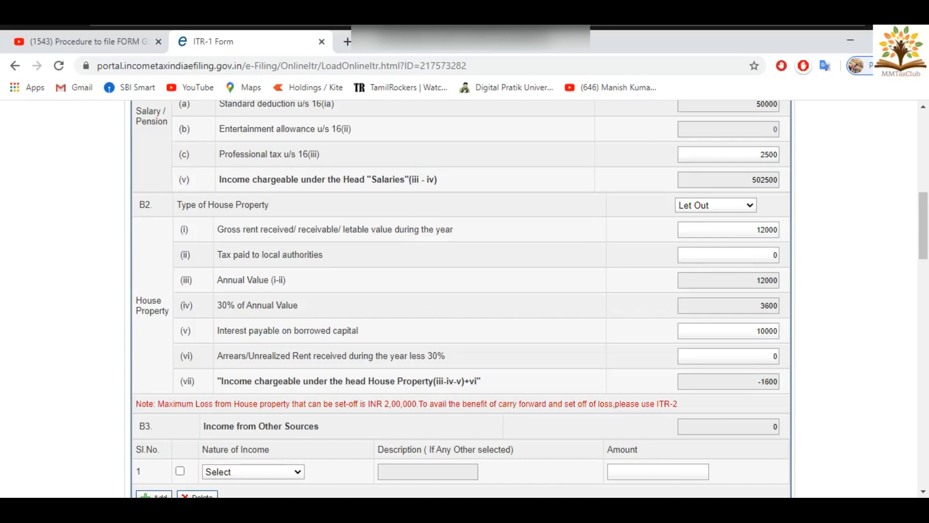
Set the interest payable on borrowed capital to 5000 and dismiss the save-draft reminder
double_click(766, 331)
text(5000)
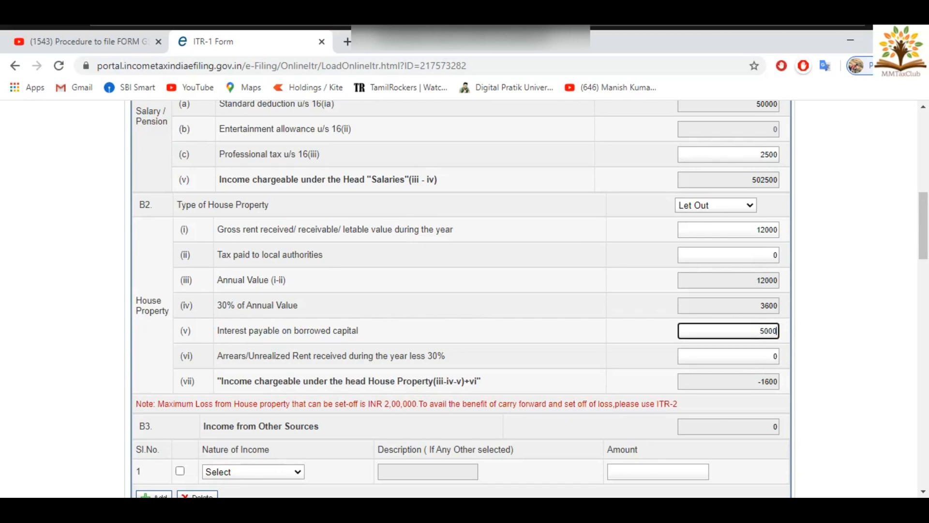
click(641, 334)
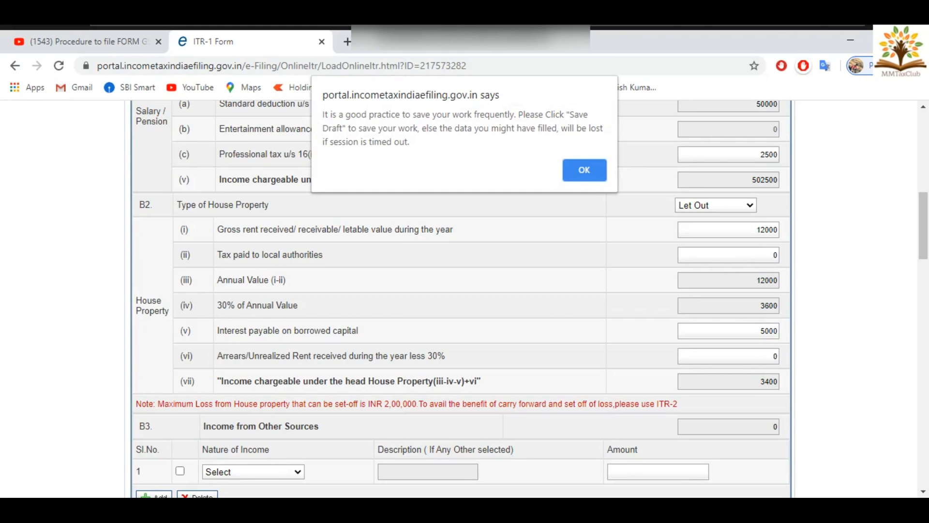
key(Return)
Check the Nature of Income options under B3 Income from Other Sources and look over the start of the Part C deductions
scroll(460, 299, down, 7)
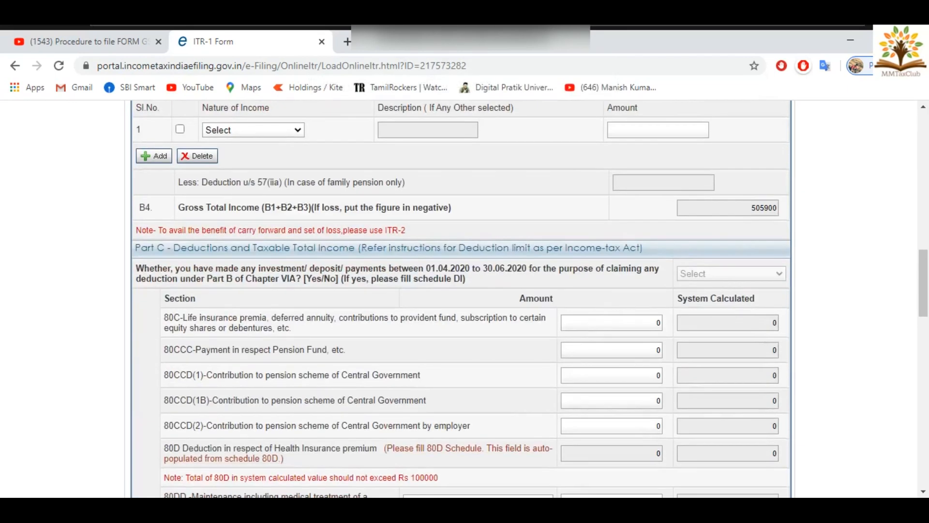
scroll(460, 299, down, 3)
scroll(460, 299, up, 7)
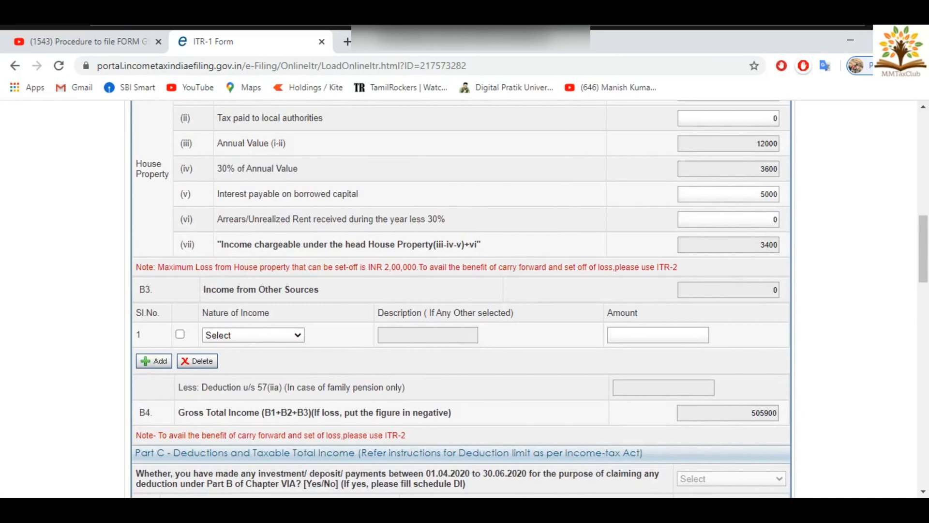
click(253, 335)
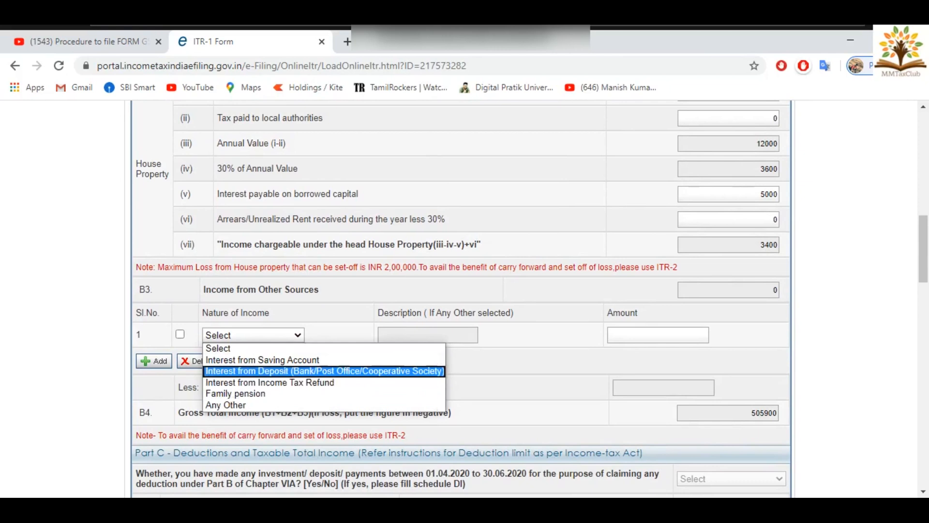
click(253, 348)
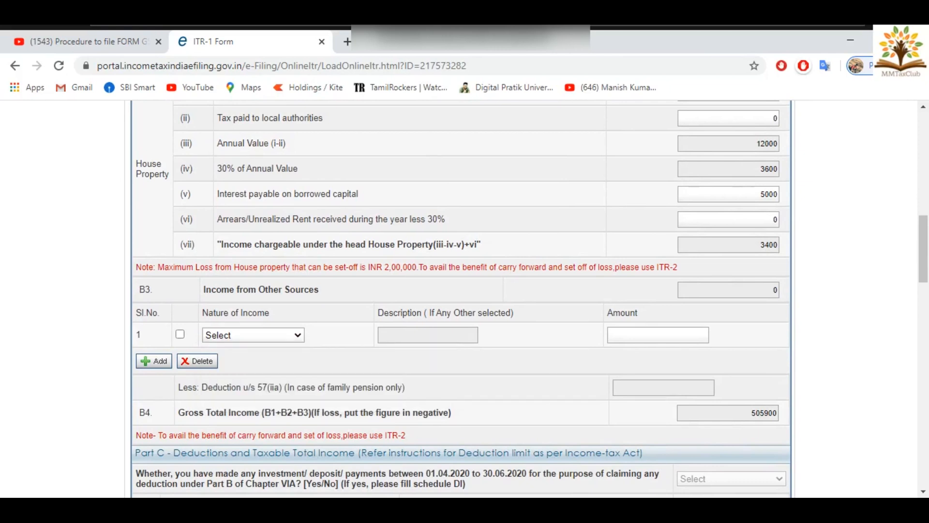
scroll(460, 299, down, 2)
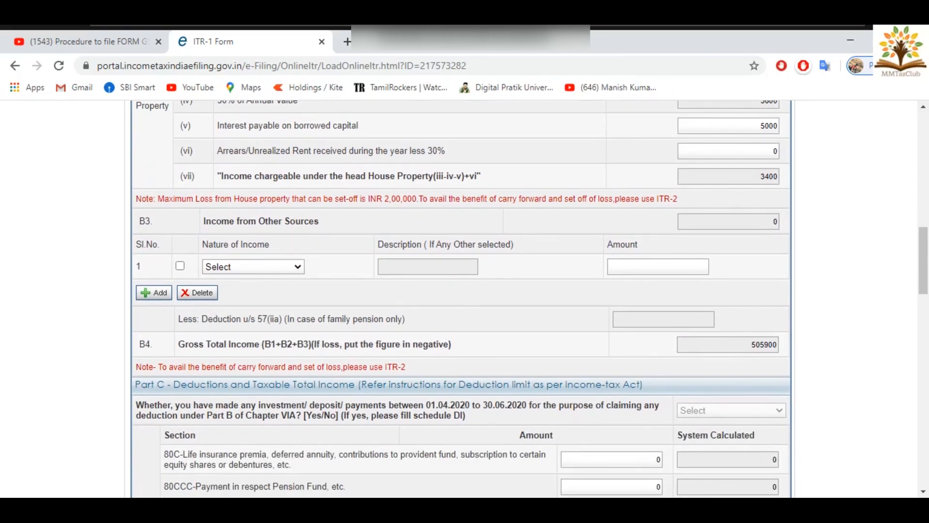
scroll(460, 300, down, 5)
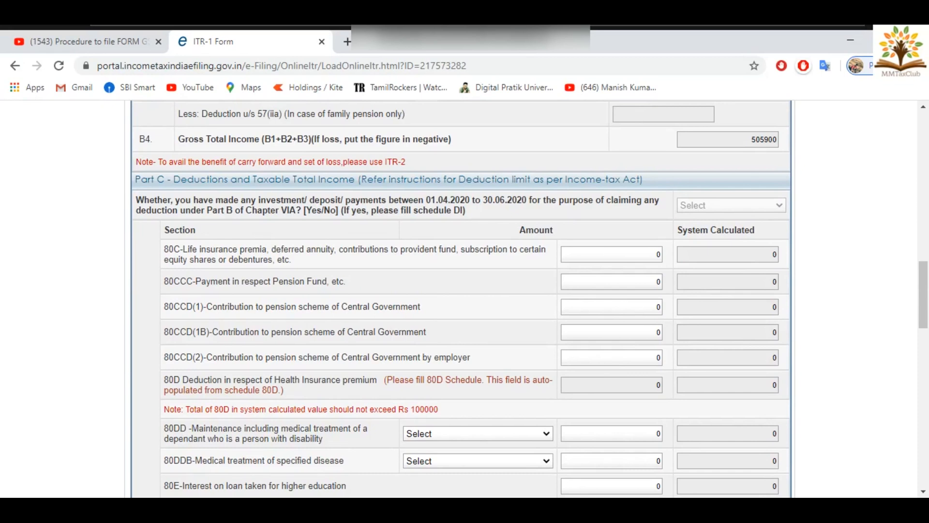
Examine Schedule DI's deduction fields for investments made between 01.04.2020 and 30.06.2020, and view Schedule 80D
scroll(460, 300, up, 18)
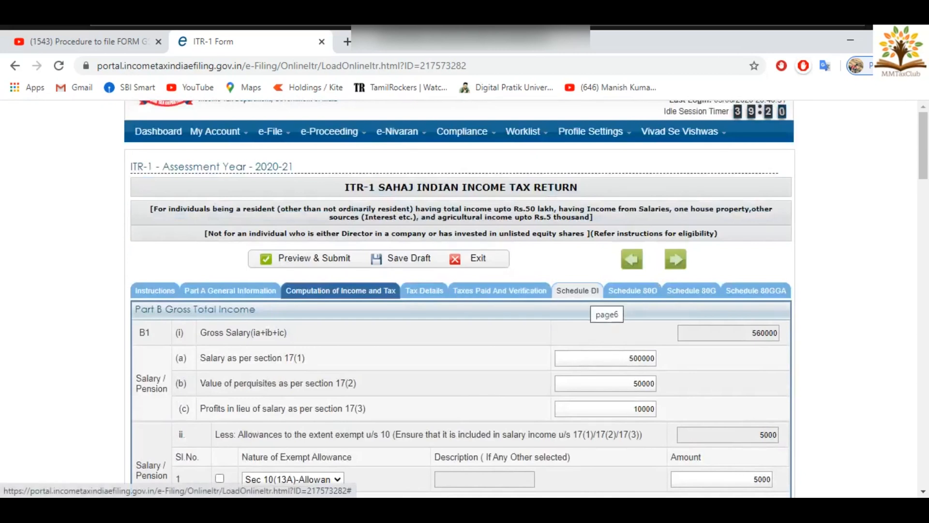
click(577, 290)
scroll(578, 291, down, 1)
double_click(667, 330)
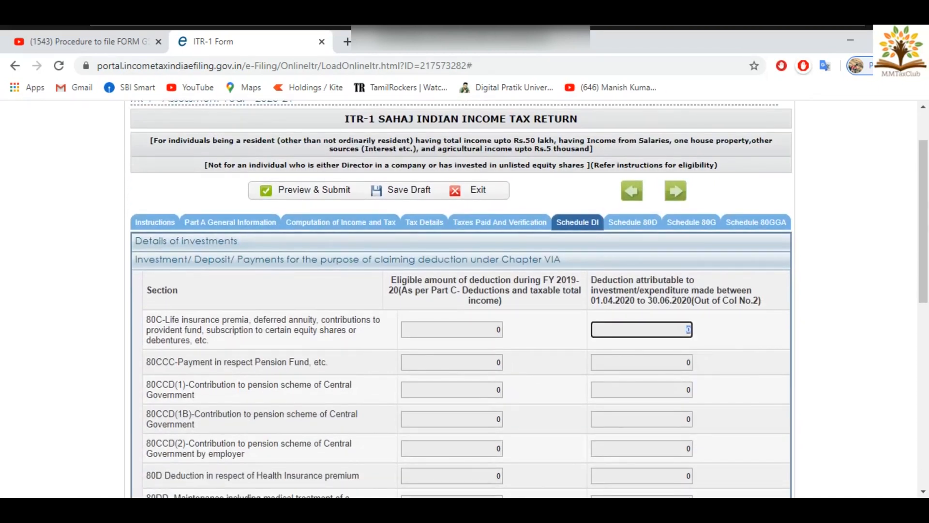
scroll(465, 298, down, 8)
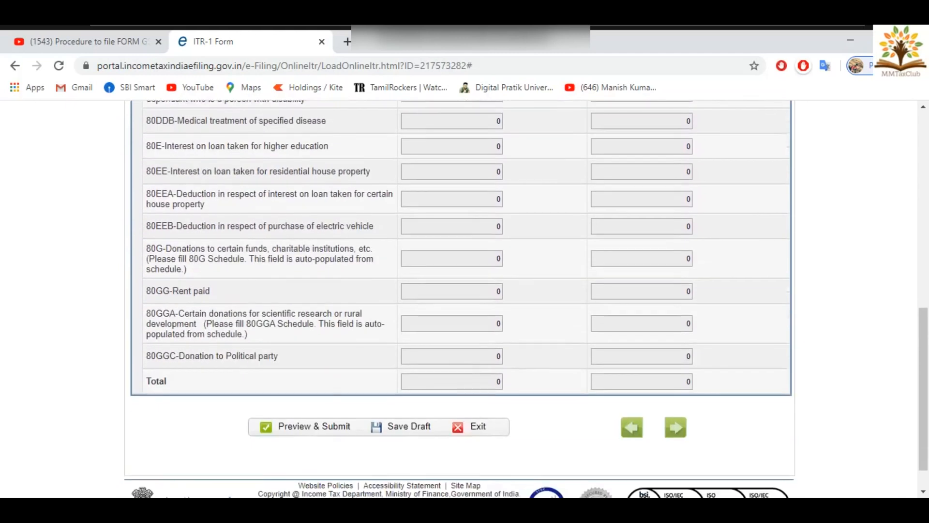
scroll(465, 297, up, 7)
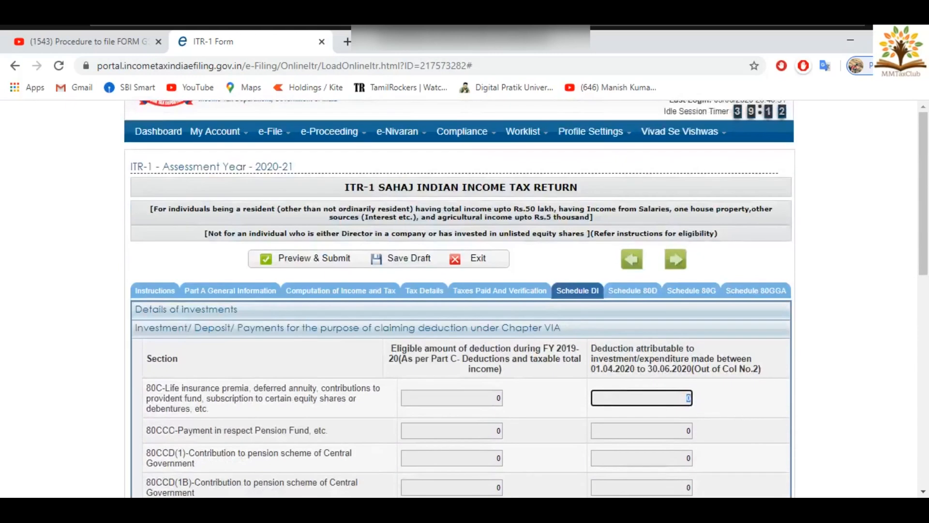
scroll(464, 297, down, 1)
click(452, 329)
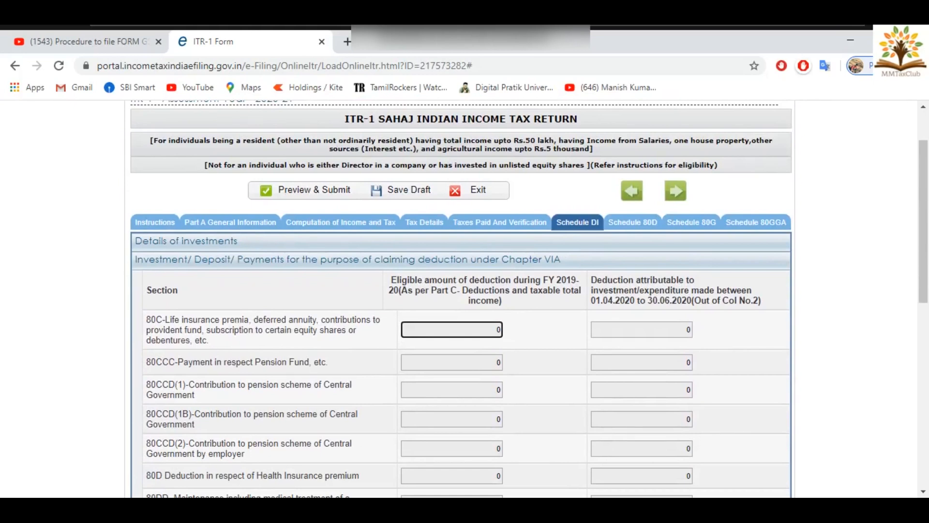
click(633, 222)
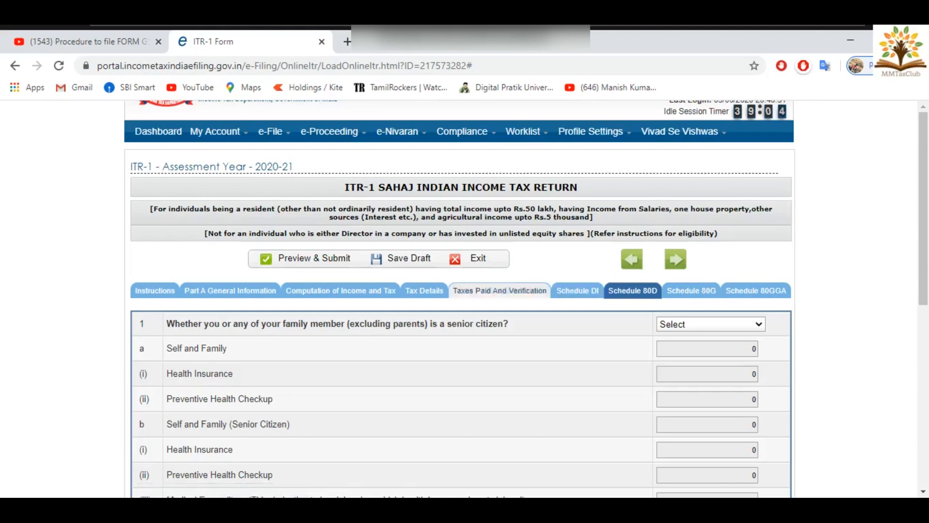
Return to Computation of Income and Tax and review the Part C deductions from 80C through the 80U disability options
click(340, 291)
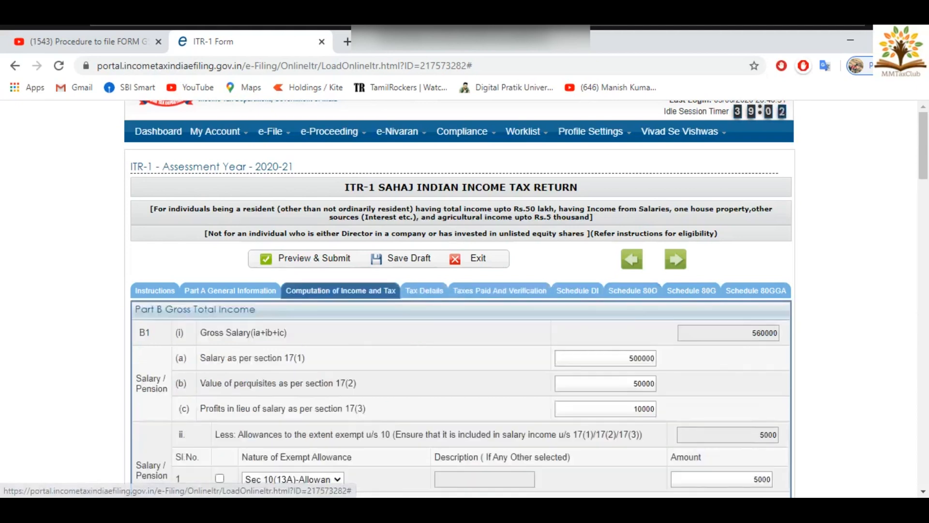
scroll(340, 290, down, 7)
scroll(341, 290, down, 8)
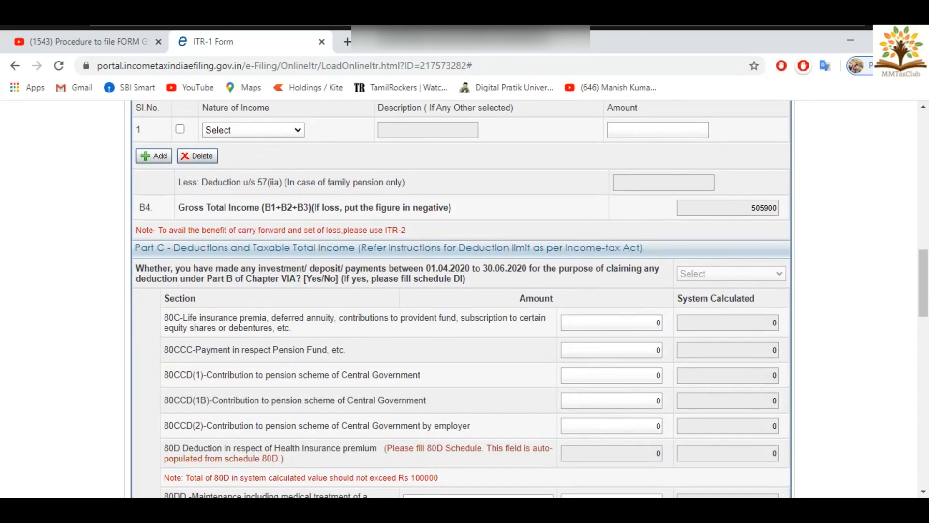
scroll(460, 299, down, 2)
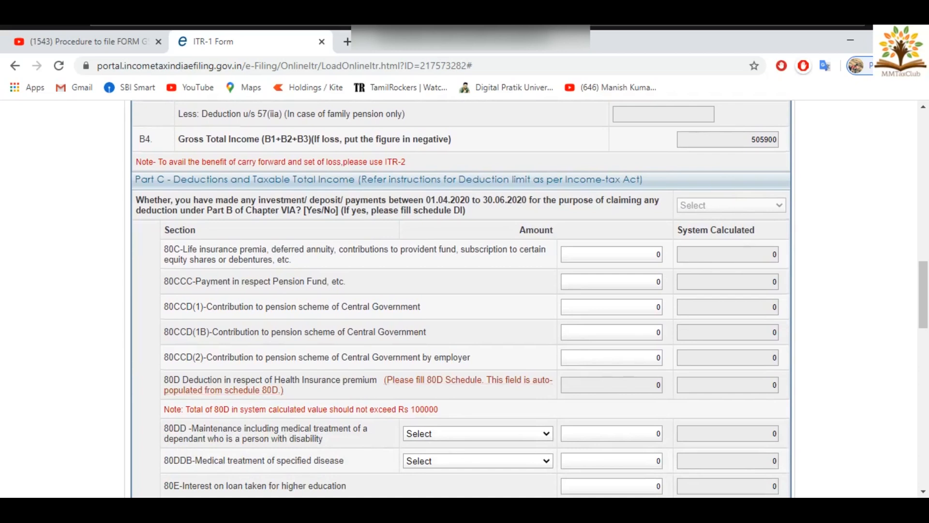
scroll(460, 300, down, 2)
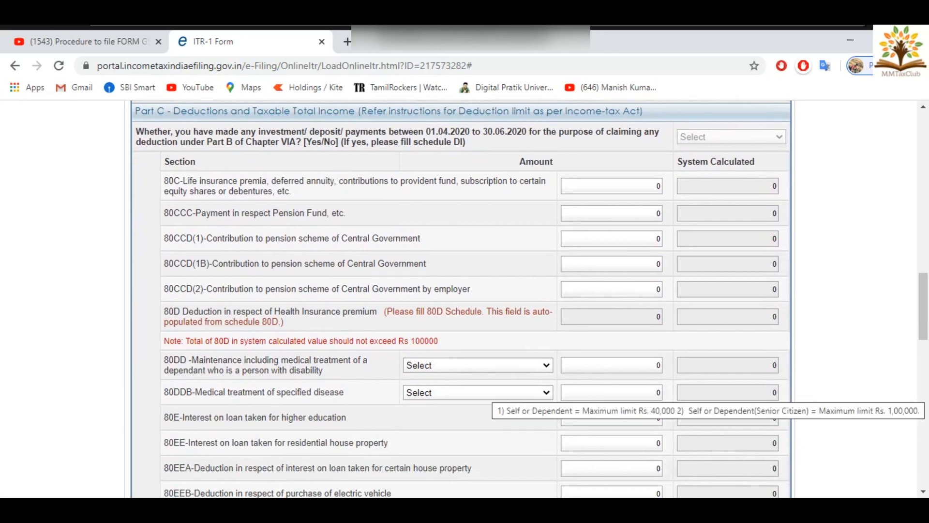
scroll(459, 300, down, 2)
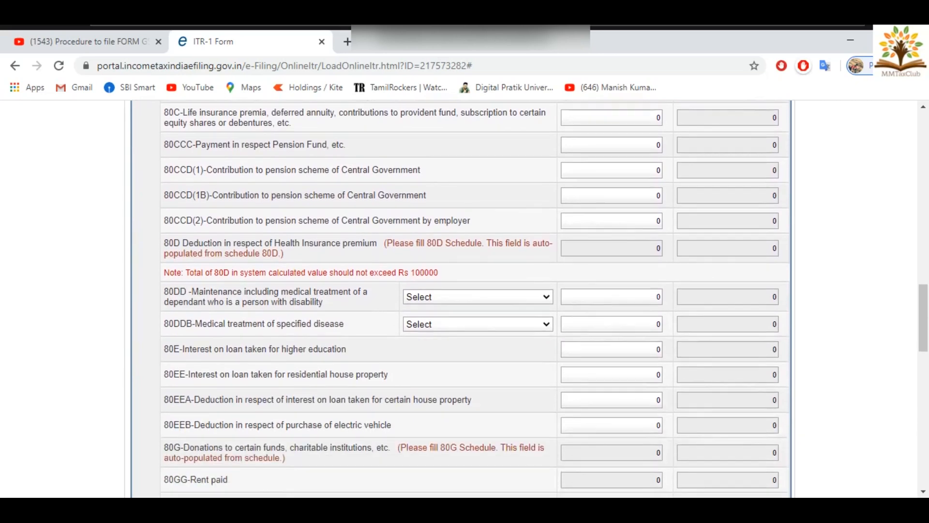
scroll(460, 300, down, 3)
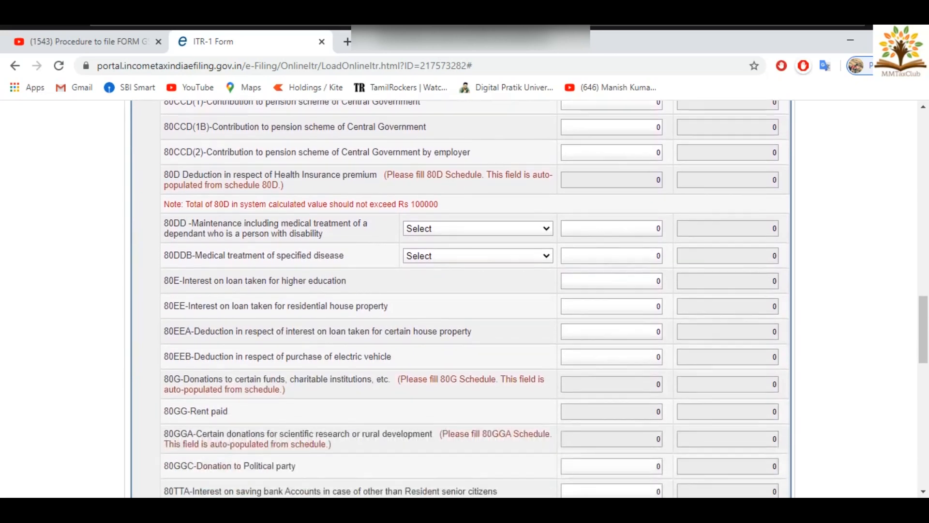
scroll(460, 300, down, 3)
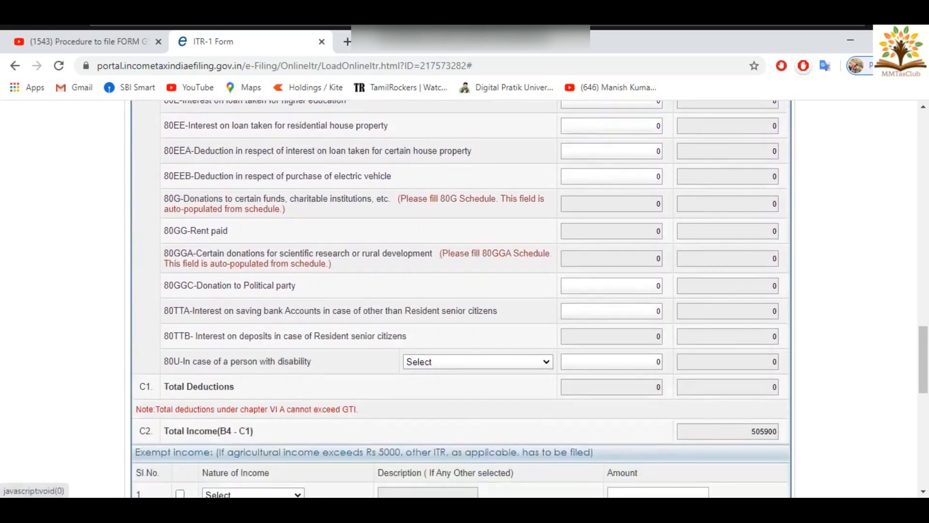
click(478, 337)
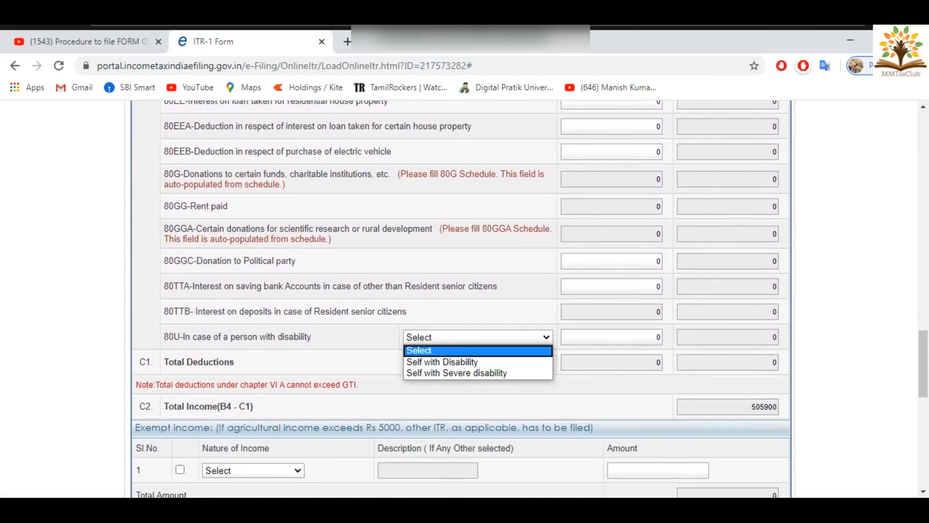
key(Escape)
Examine the exempt income section and the Part D computation of tax payable, including the rebate u/s 87A
scroll(459, 300, down, 2)
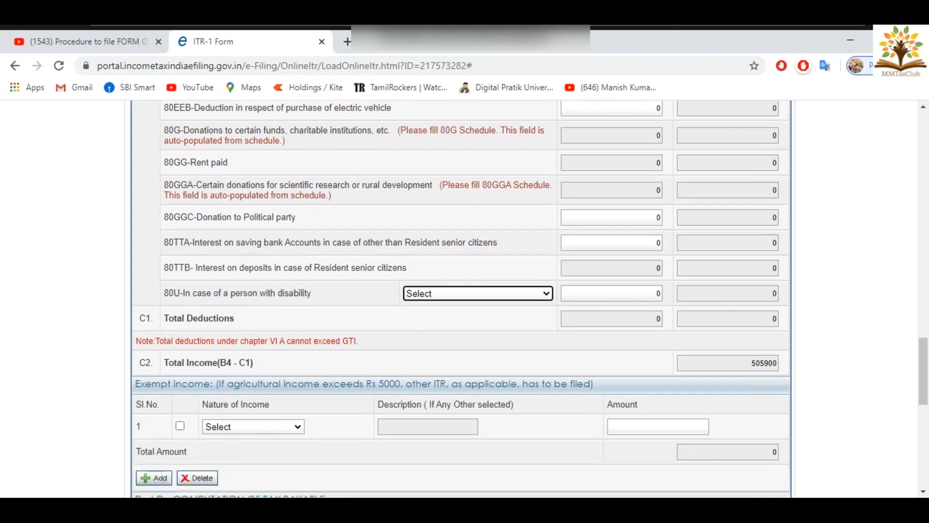
scroll(459, 300, down, 2)
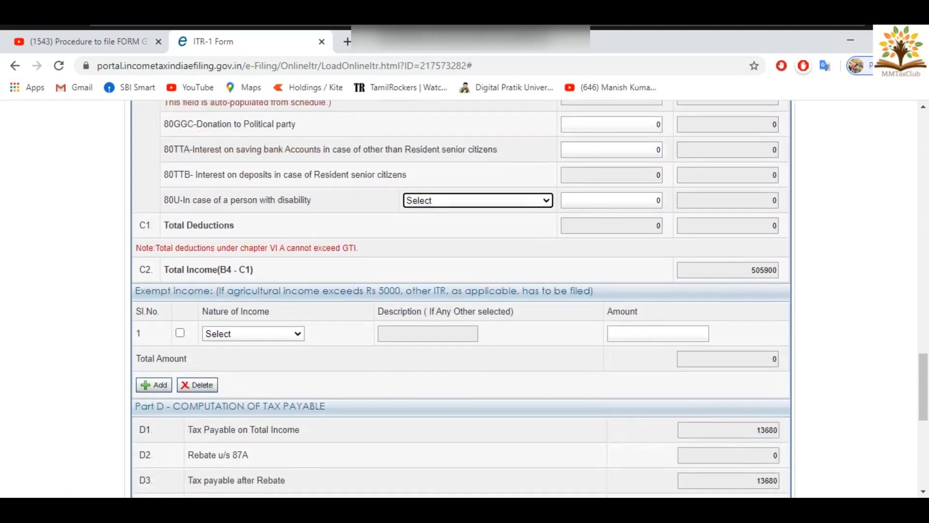
scroll(460, 300, down, 4)
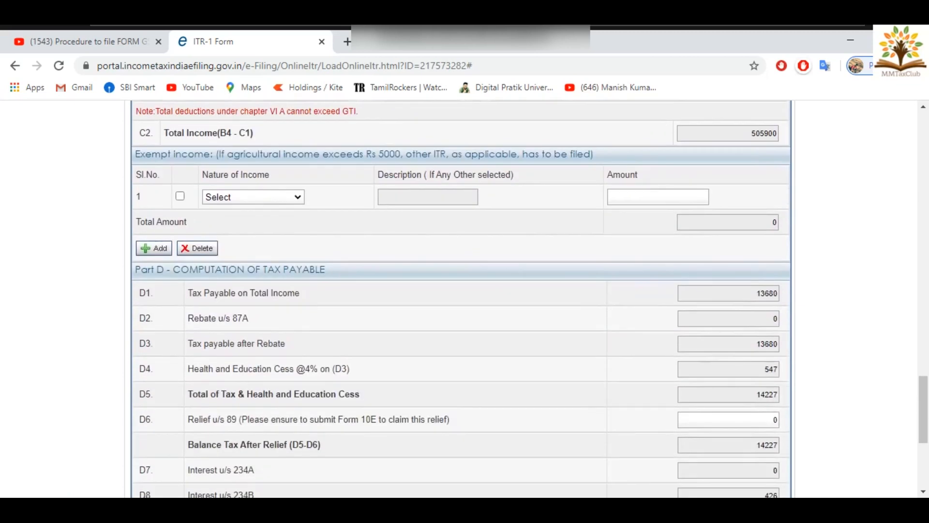
scroll(460, 300, down, 2)
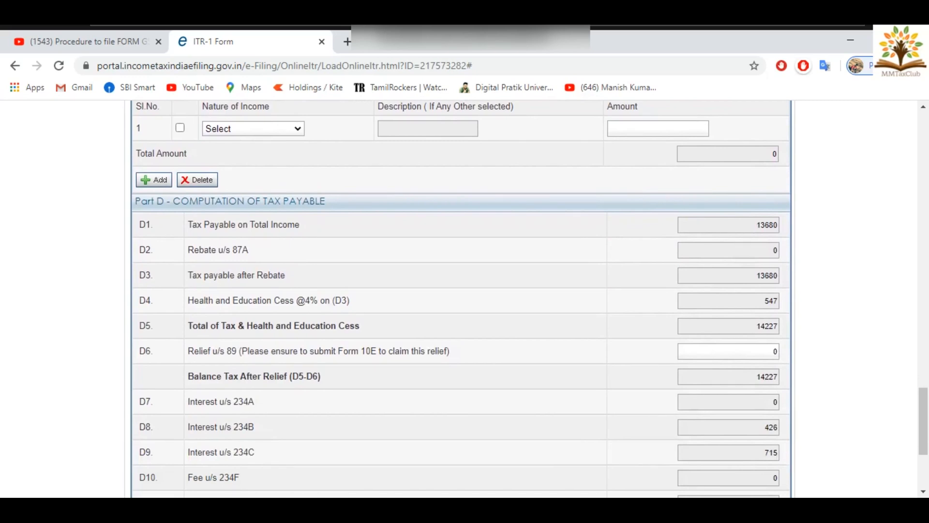
double_click(769, 250)
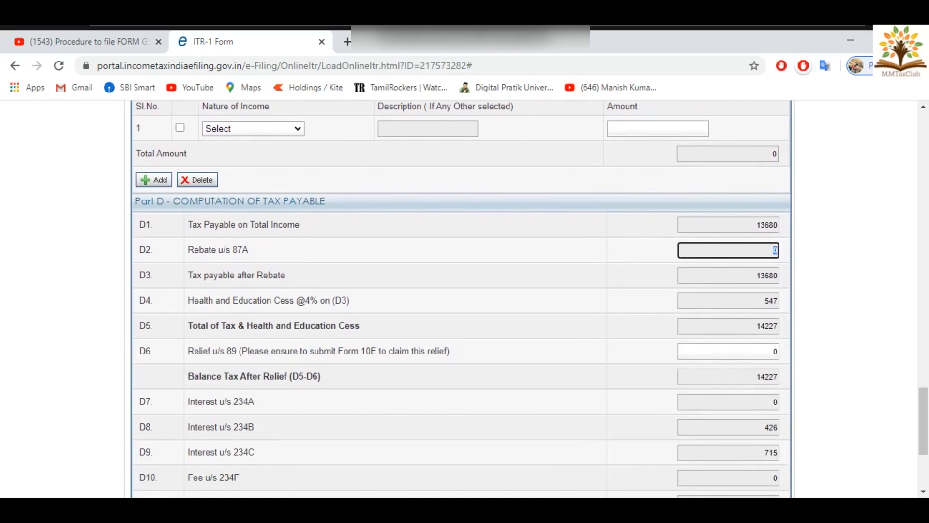
scroll(462, 299, up, 2)
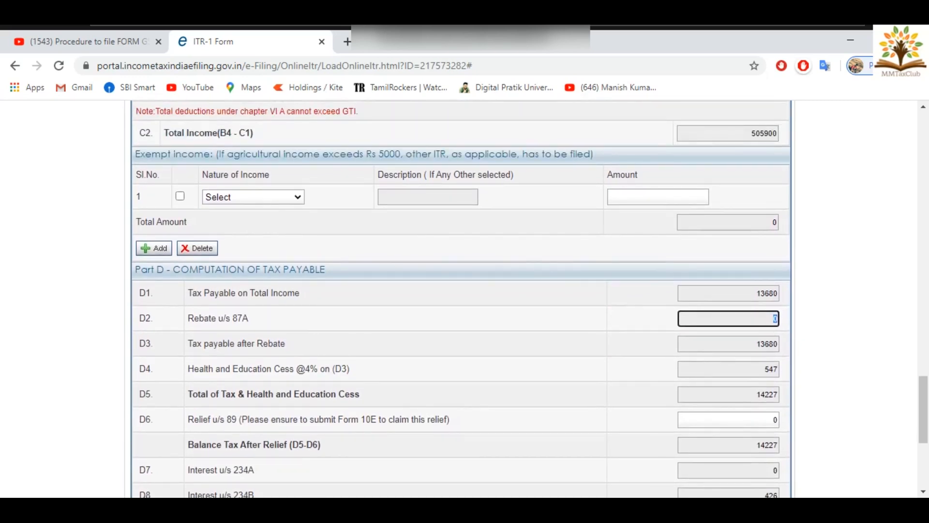
Recheck the Part C deductions and review the Part D lines for cess, relief, interest, fee and total tax
scroll(459, 300, up, 10)
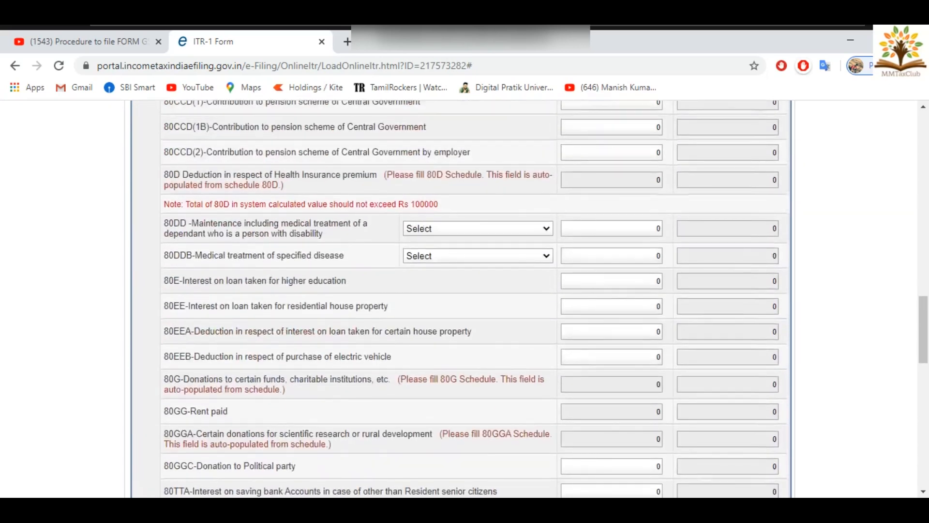
scroll(460, 300, down, 10)
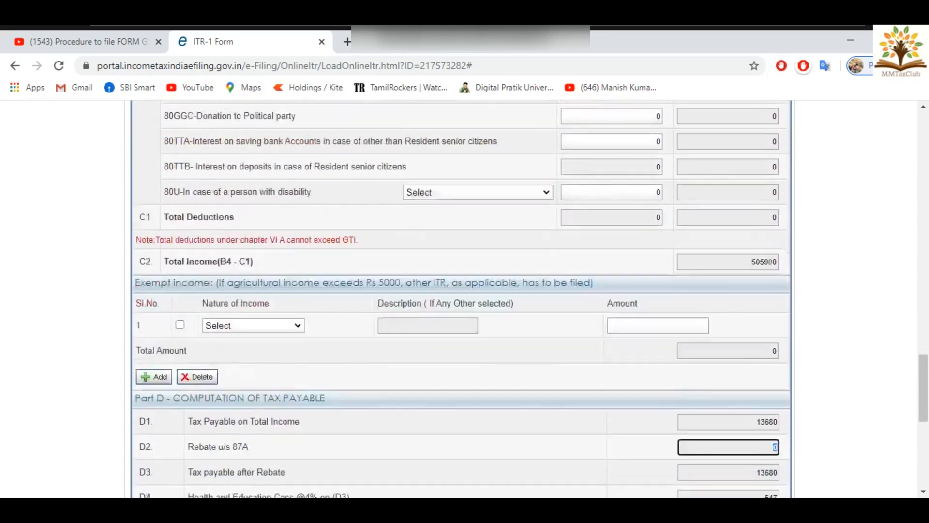
scroll(459, 300, down, 4)
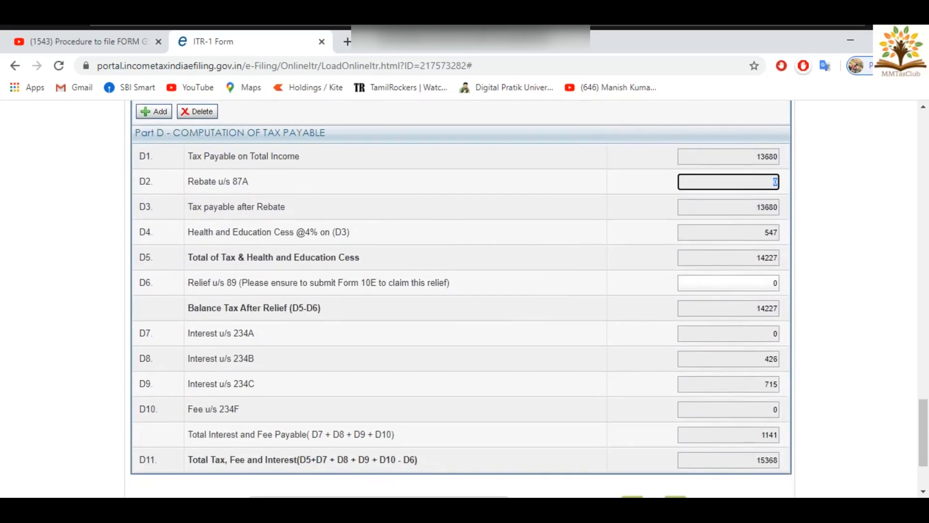
scroll(460, 300, down, 2)
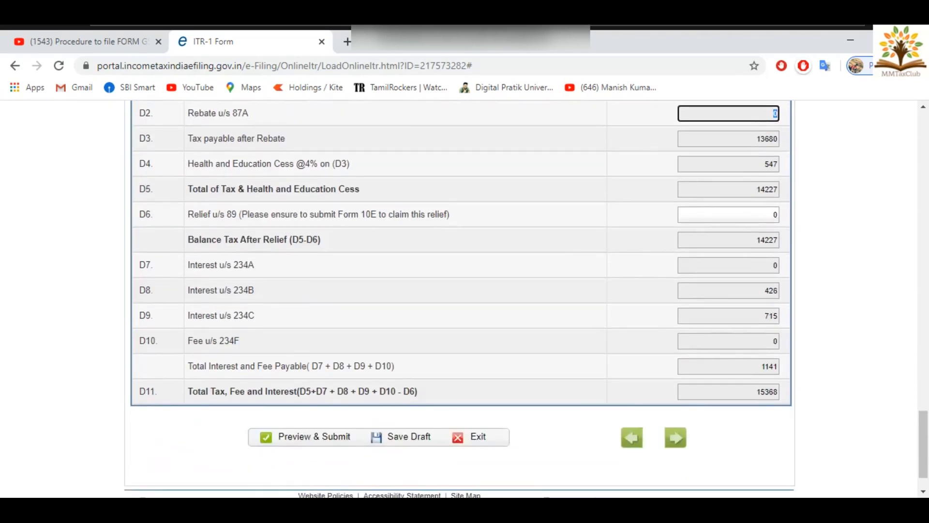
Continue to Tax Details and examine the Sch-TDS 1 and Sch-TDS 2 fields, including the year of tax deduction
click(675, 437)
scroll(460, 300, up, 10)
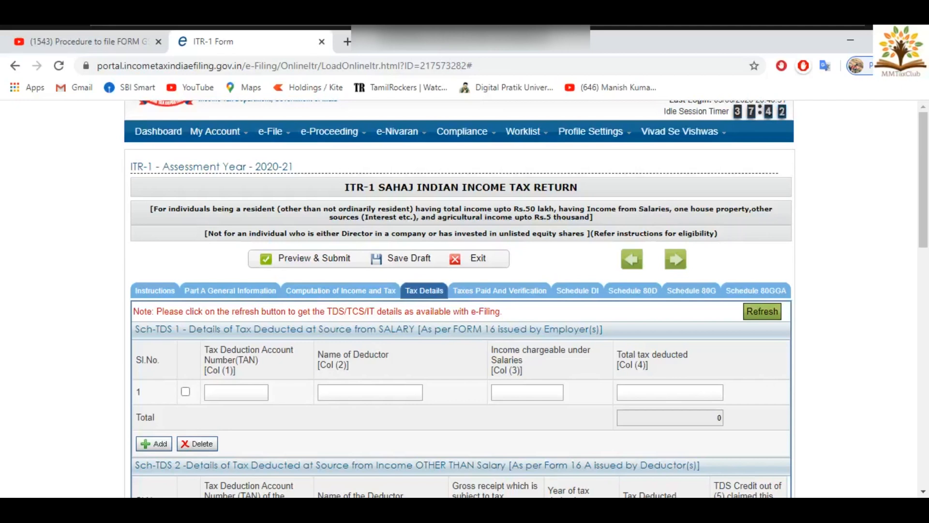
scroll(460, 291, down, 4)
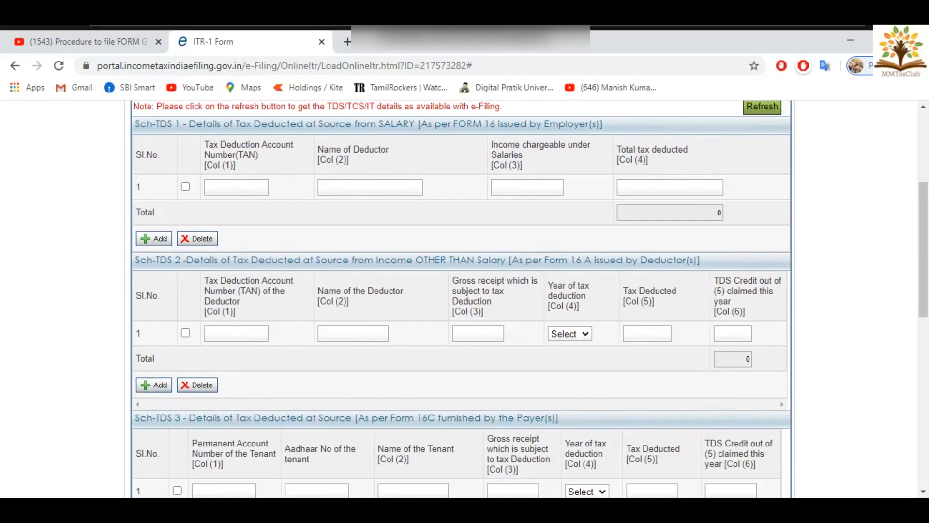
click(237, 333)
click(478, 334)
click(570, 334)
click(570, 334)
Examine the Sch-TDS 3, Sch TCS and Sch IT tables, and continue to Taxes Paid And Verification
scroll(461, 300, down, 4)
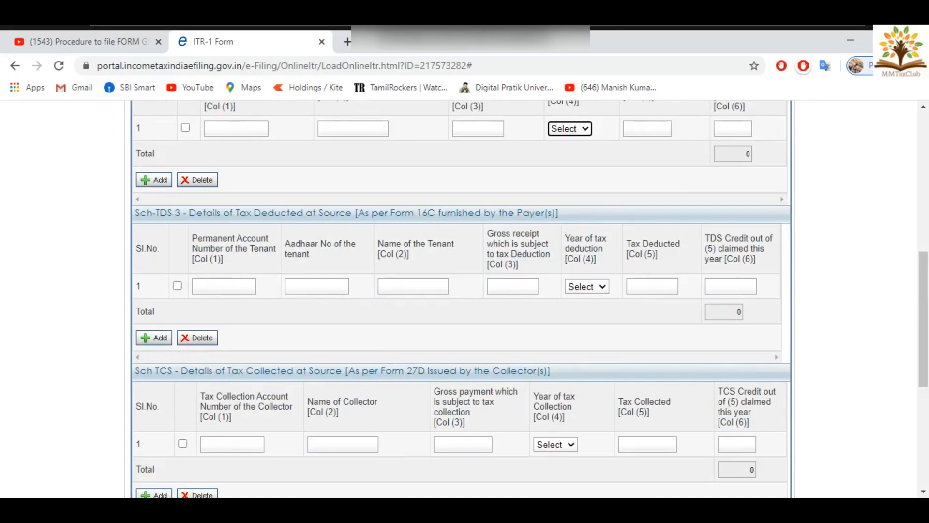
scroll(461, 300, down, 1)
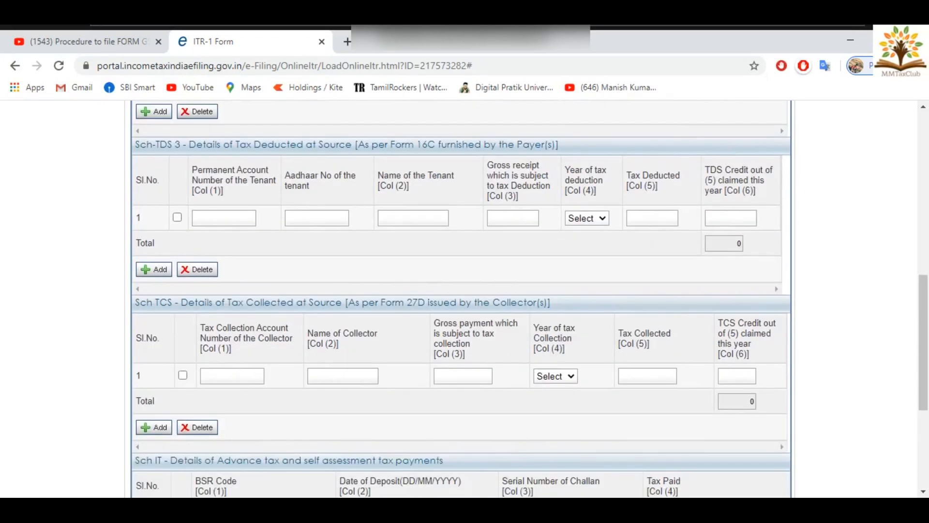
scroll(461, 300, down, 3)
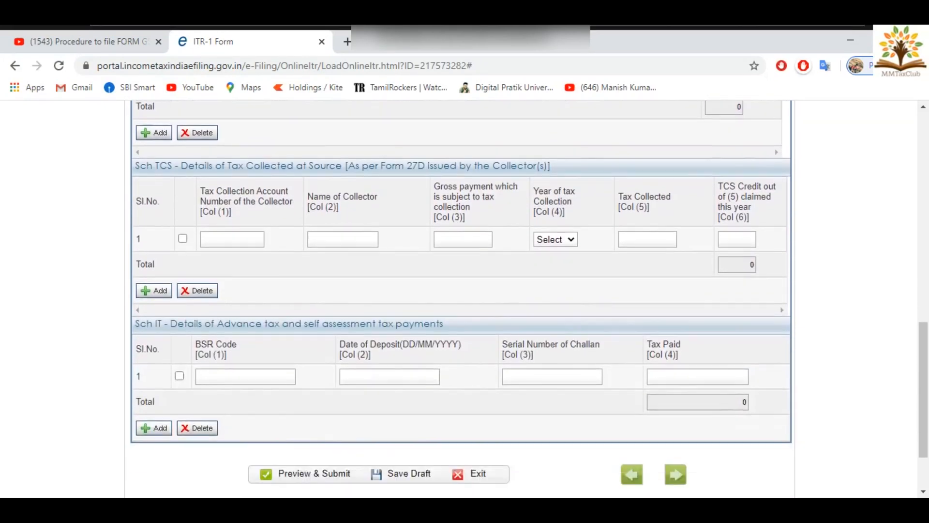
scroll(462, 300, down, 1)
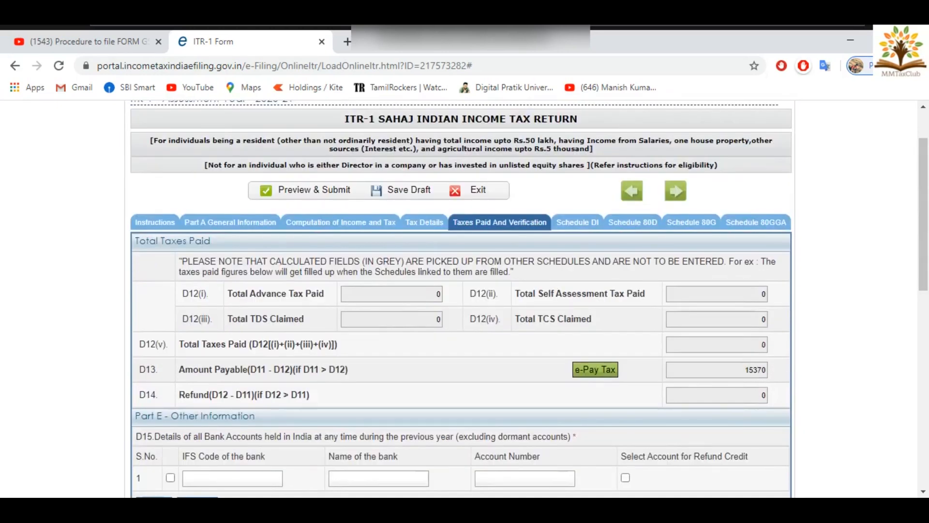
Examine the total taxes paid, the bank account details for refund credit, and the verification declaration and e-Verify options
click(391, 294)
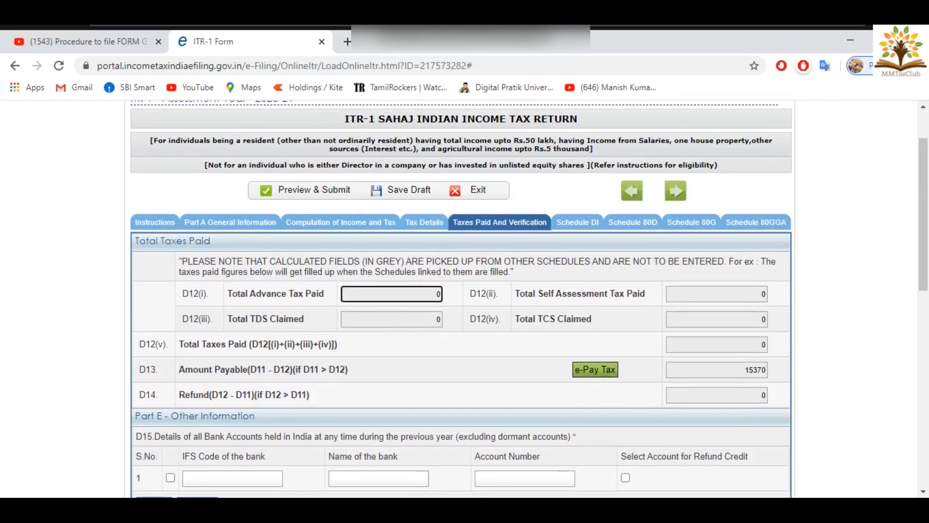
click(392, 319)
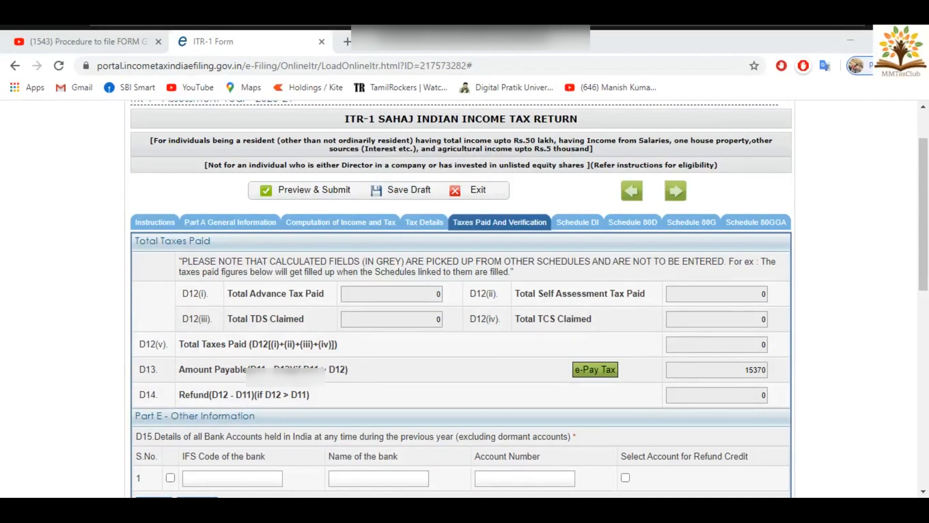
scroll(460, 297, down, 5)
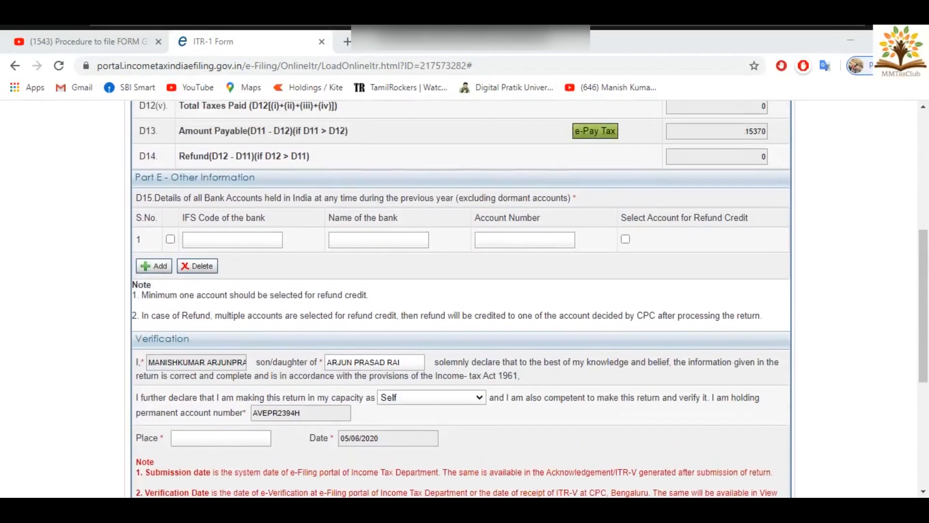
scroll(460, 297, up, 1)
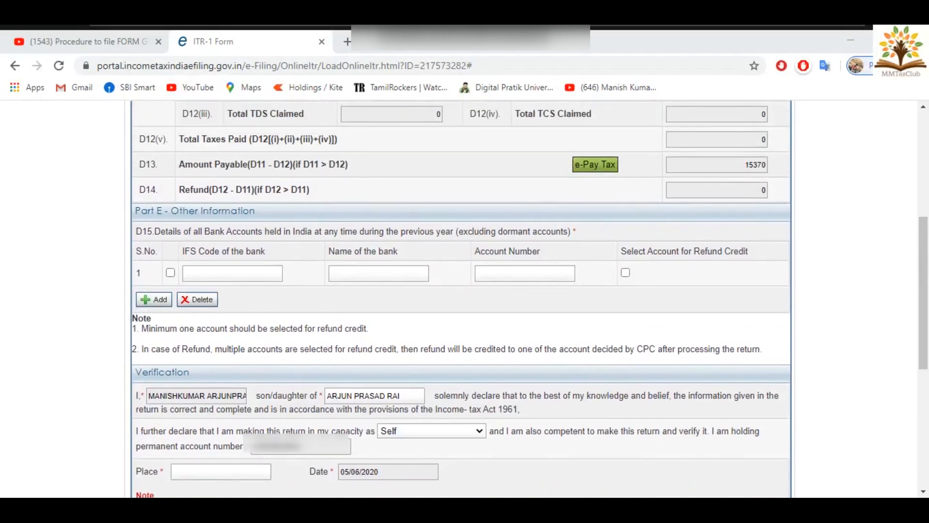
scroll(459, 298, down, 6)
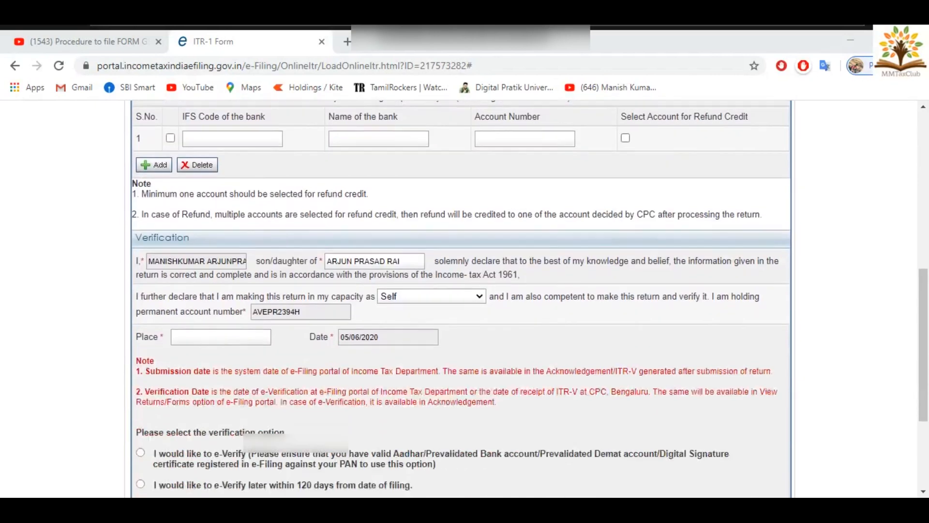
scroll(459, 298, up, 11)
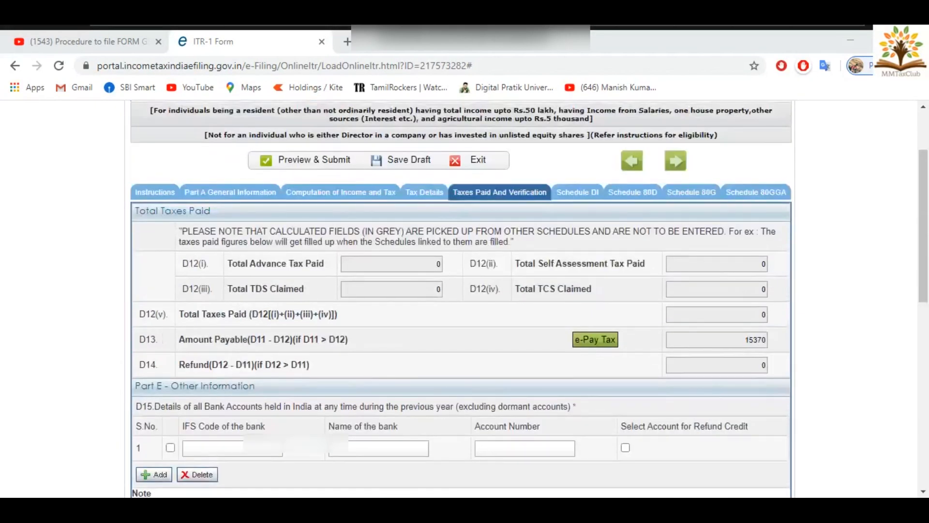
scroll(460, 297, down, 10)
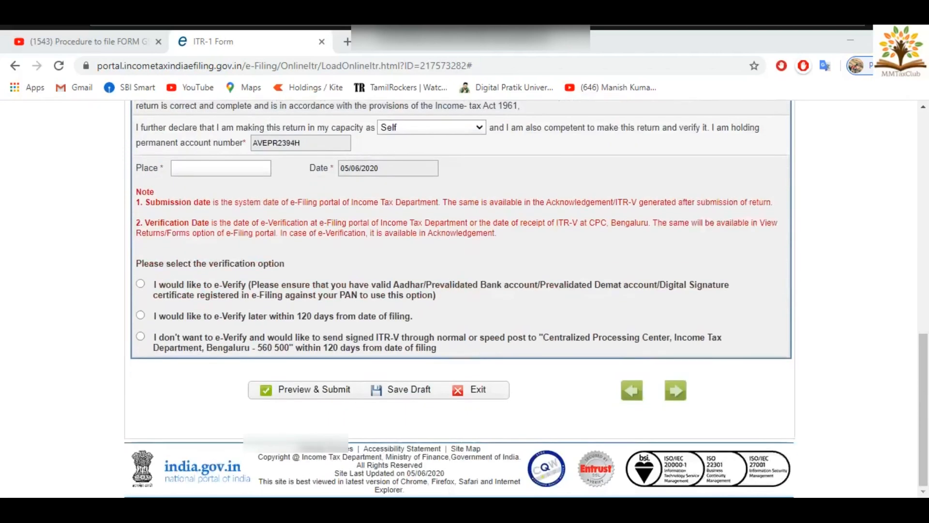
scroll(459, 298, up, 6)
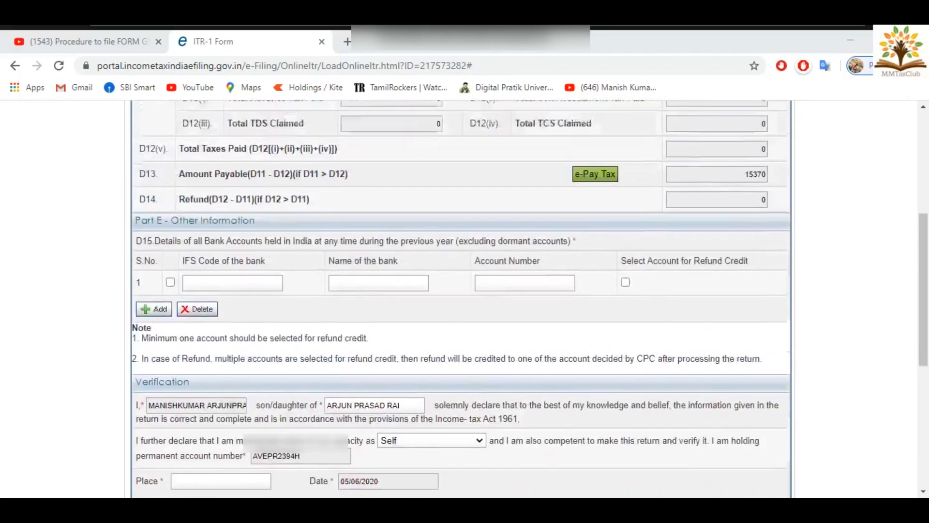
View Schedule DI's deduction rows for investments made between 01.04.2020 and 30.06.2020, and open Schedule 80D
scroll(460, 298, up, 5)
click(578, 291)
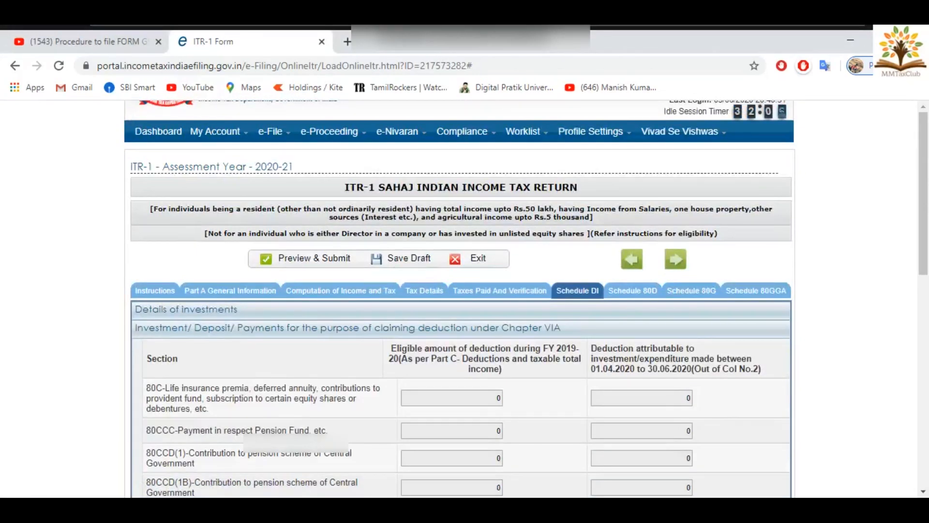
scroll(460, 300, down, 1)
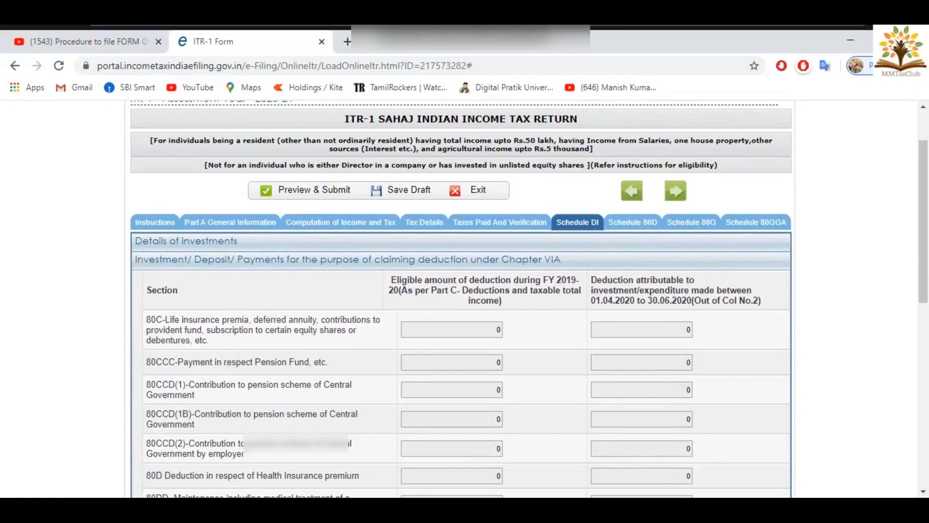
scroll(460, 300, down, 6)
scroll(459, 300, up, 3)
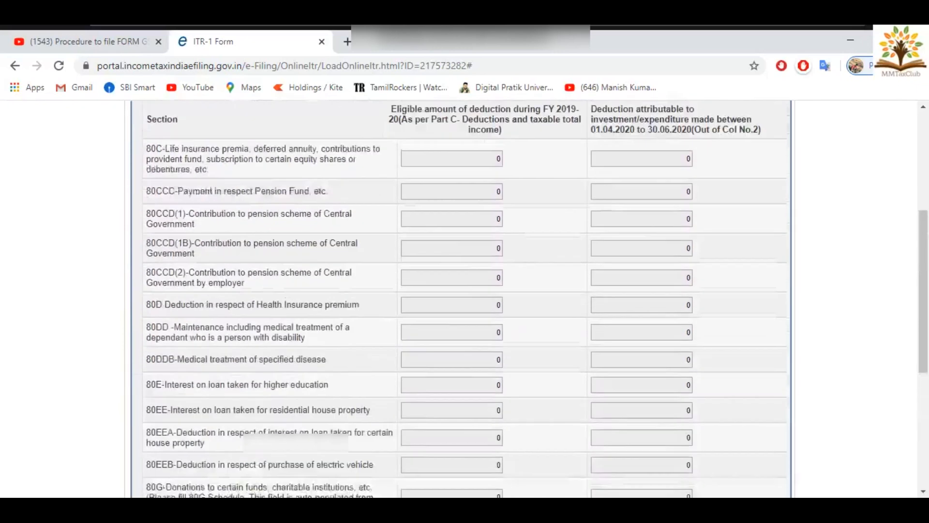
scroll(460, 300, up, 2)
click(633, 186)
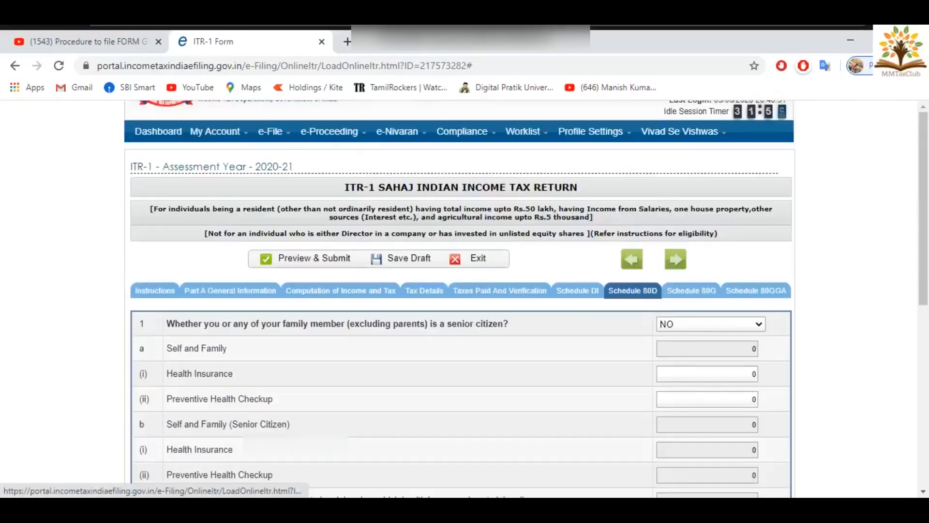
Try YES for whether you or a family member is a senior citizen, and check the Self and Family (Senior Citizen) fields
click(710, 324)
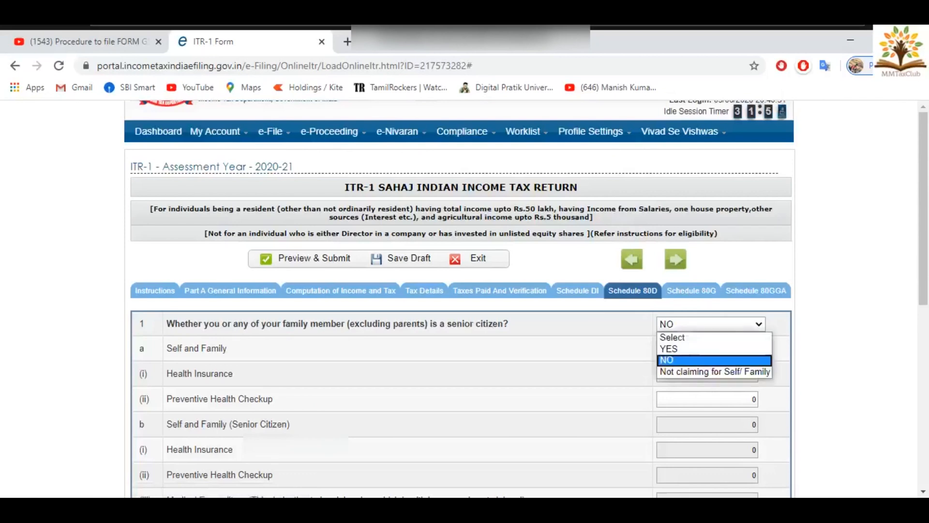
click(697, 349)
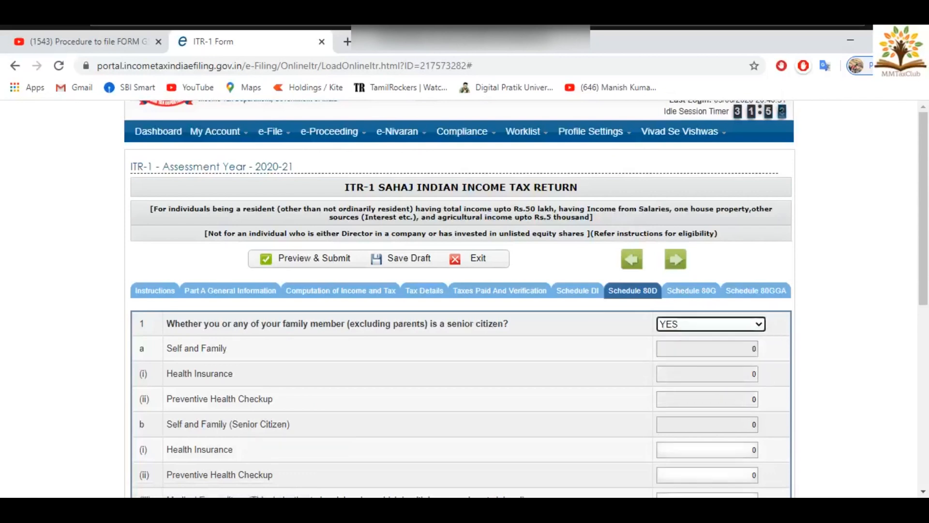
scroll(459, 300, down, 2)
key(Tab)
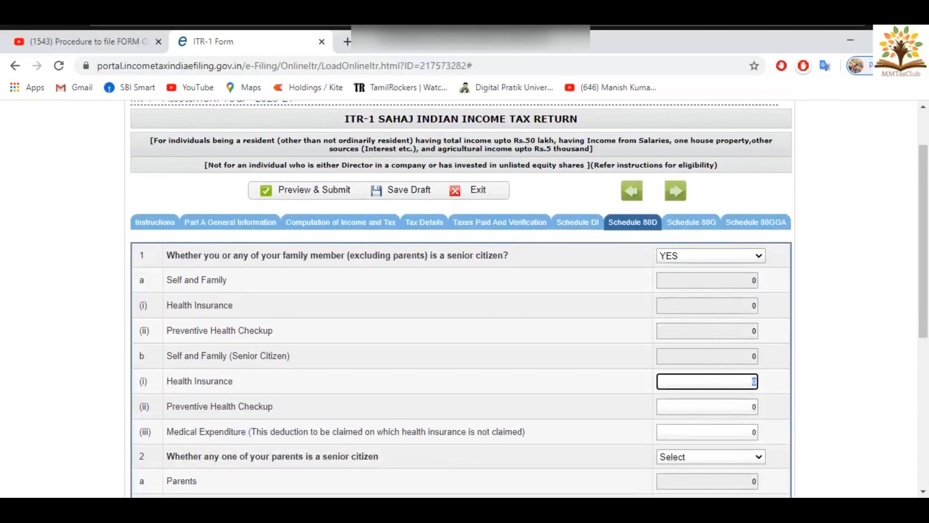
key(Tab)
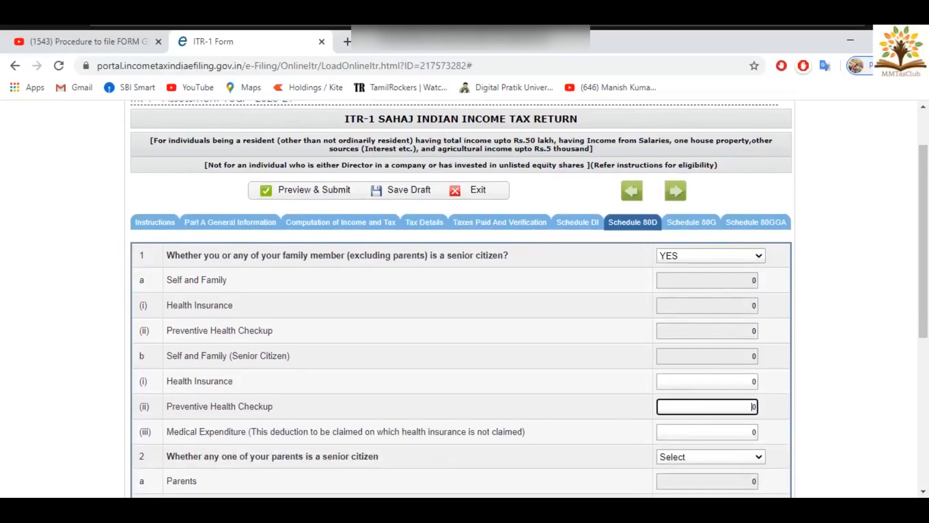
key(Tab)
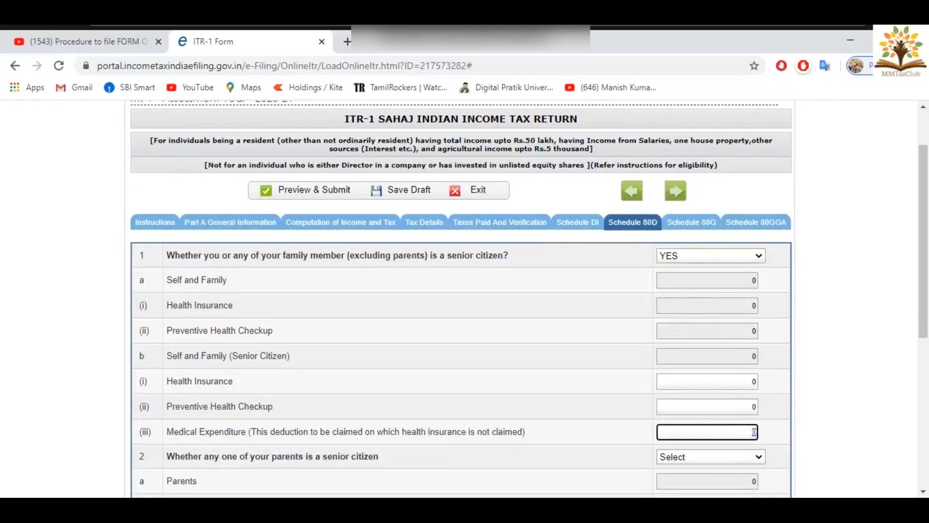
Set the family senior citizen question to NO and check the Self and Family health insurance and preventive checkup fields
click(711, 256)
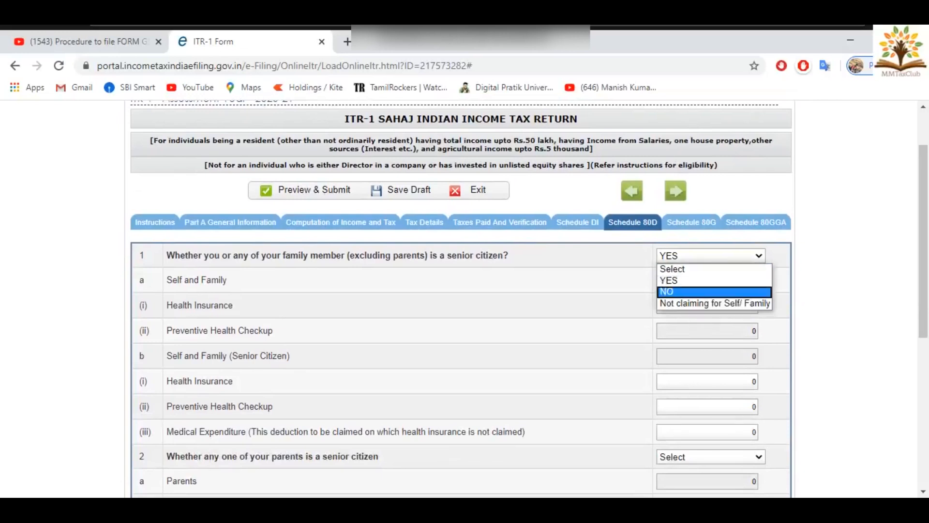
click(697, 291)
double_click(753, 331)
double_click(752, 305)
click(753, 281)
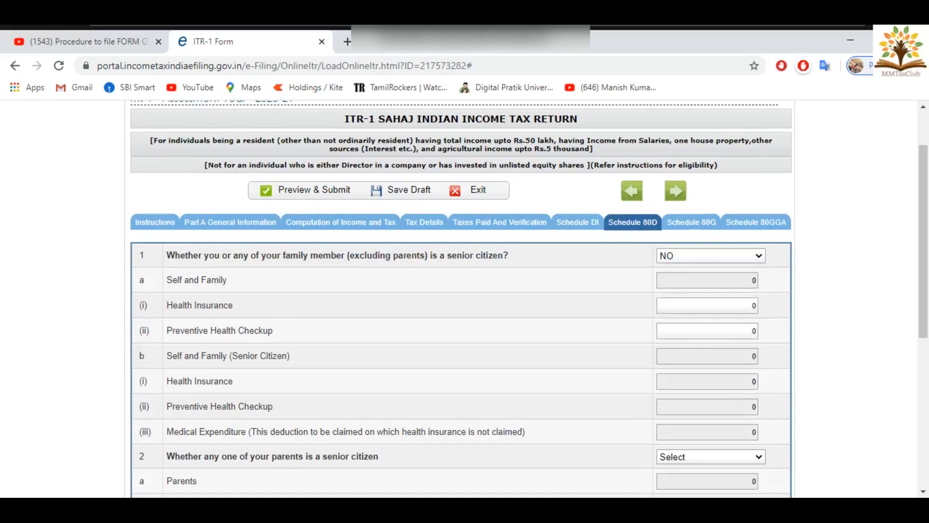
Try YES for whether any one of your parents is a senior citizen in Schedule 80D
scroll(460, 300, down, 2)
scroll(459, 300, down, 3)
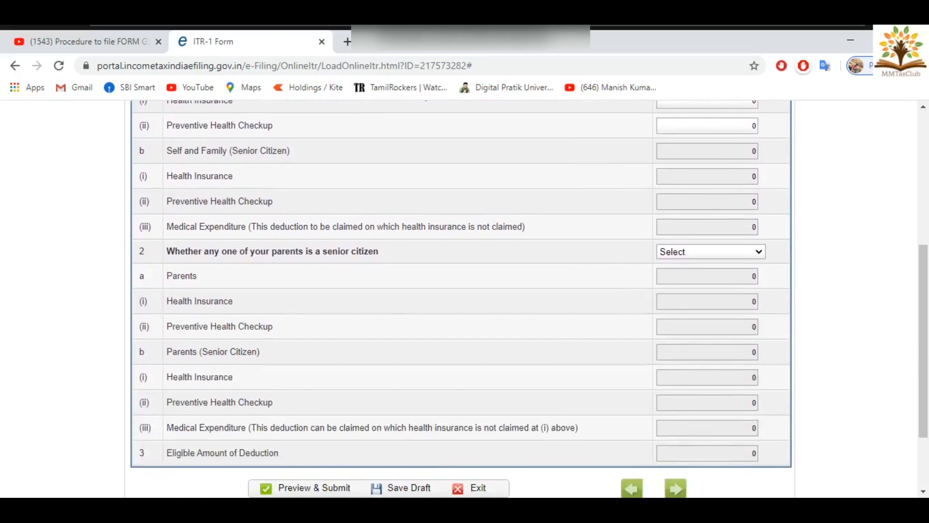
click(710, 252)
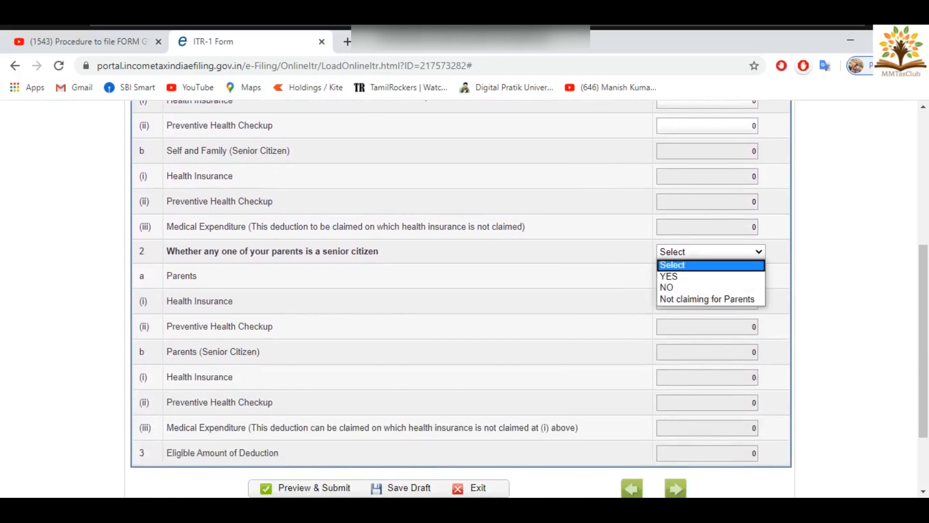
click(697, 277)
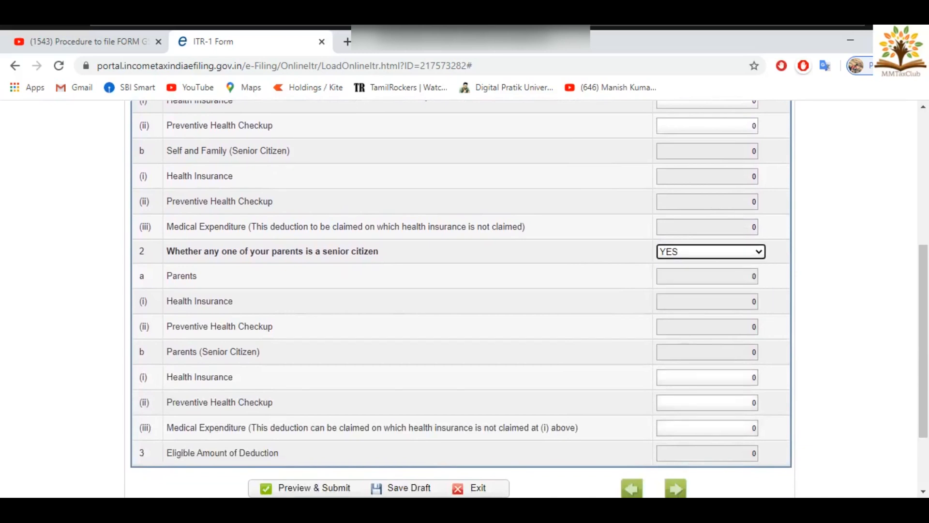
Set the parents' senior citizen question to NO and continue to Schedule 80G
click(710, 252)
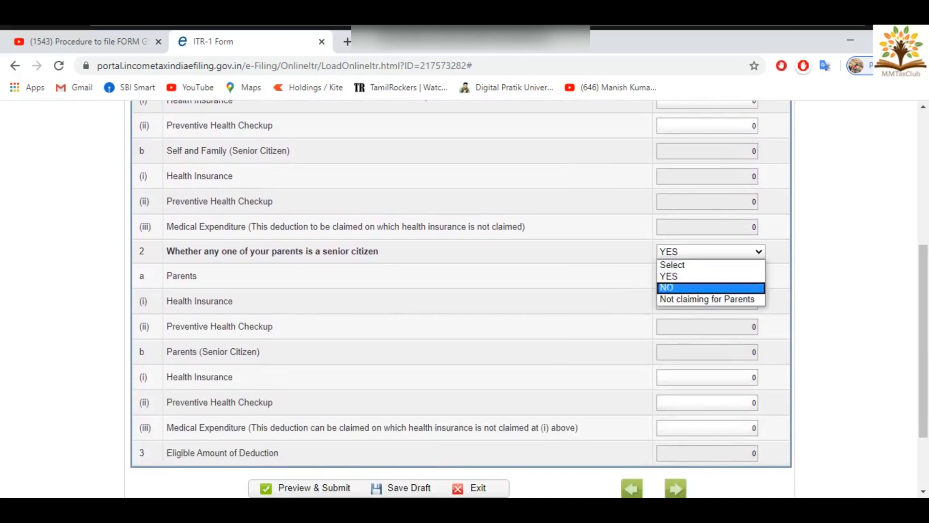
click(697, 286)
scroll(465, 290, down, 2)
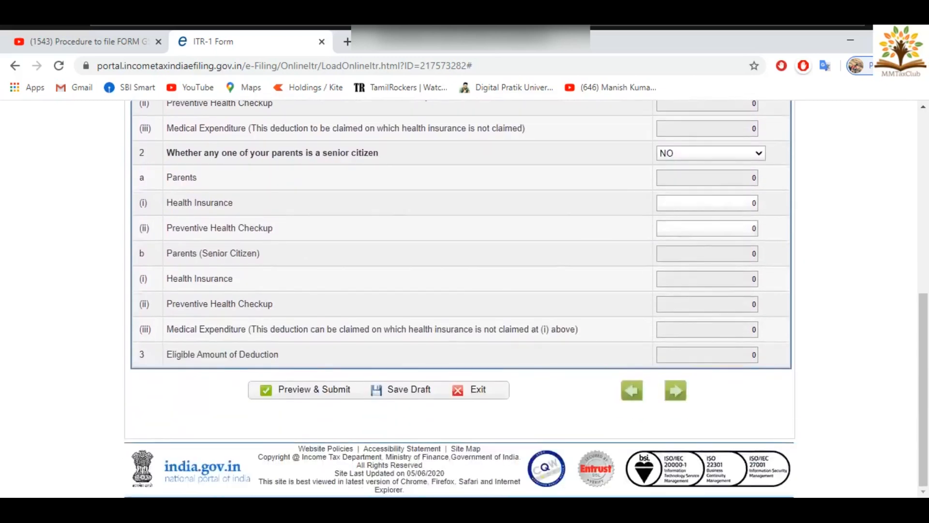
click(675, 390)
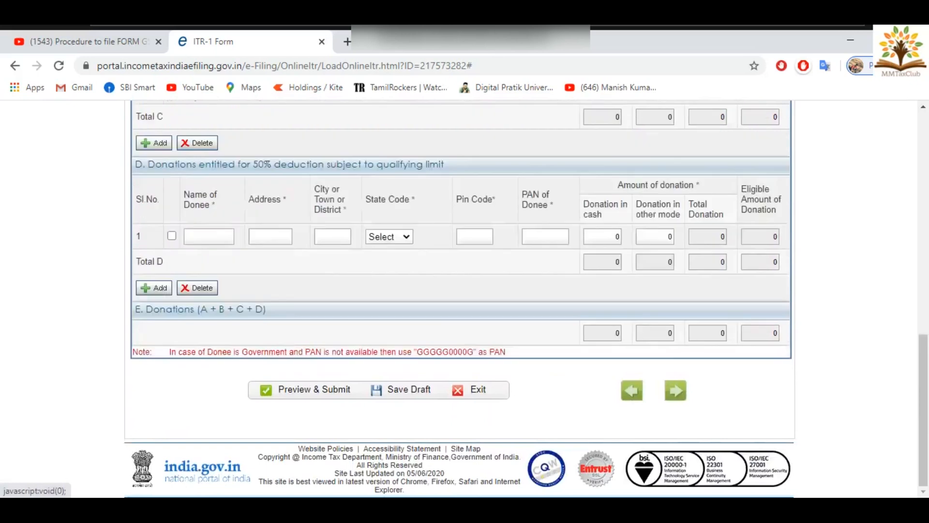
Examine the donation sections A to D and the section E totals in Schedule 80G
scroll(675, 390, up, 6)
scroll(465, 290, up, 4)
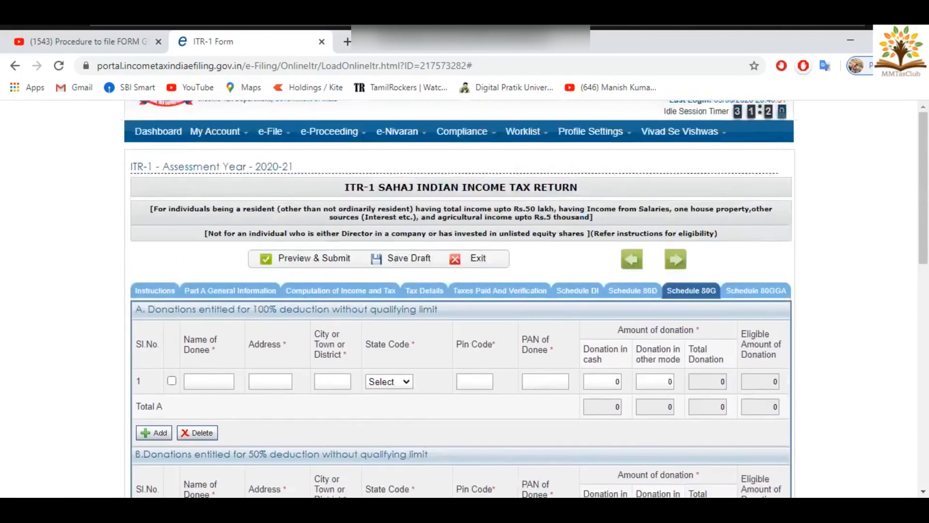
scroll(464, 299, down, 2)
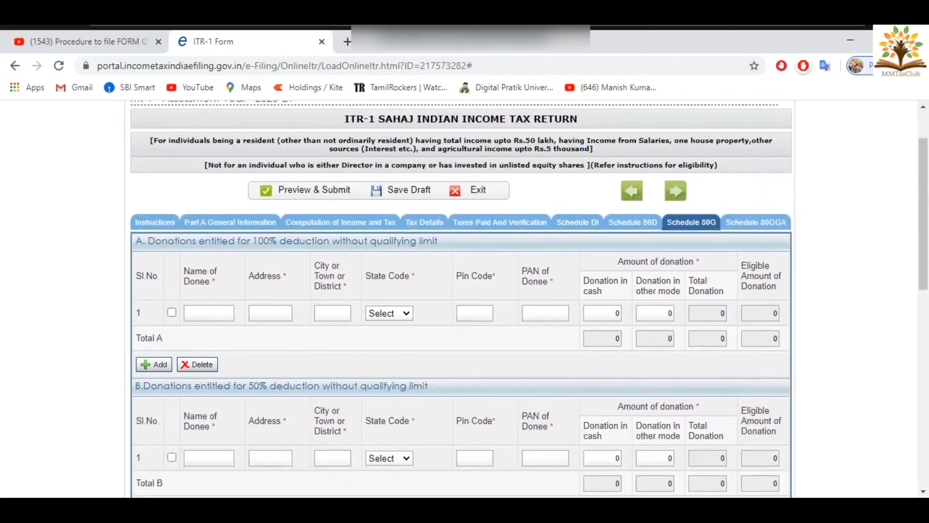
scroll(464, 299, down, 2)
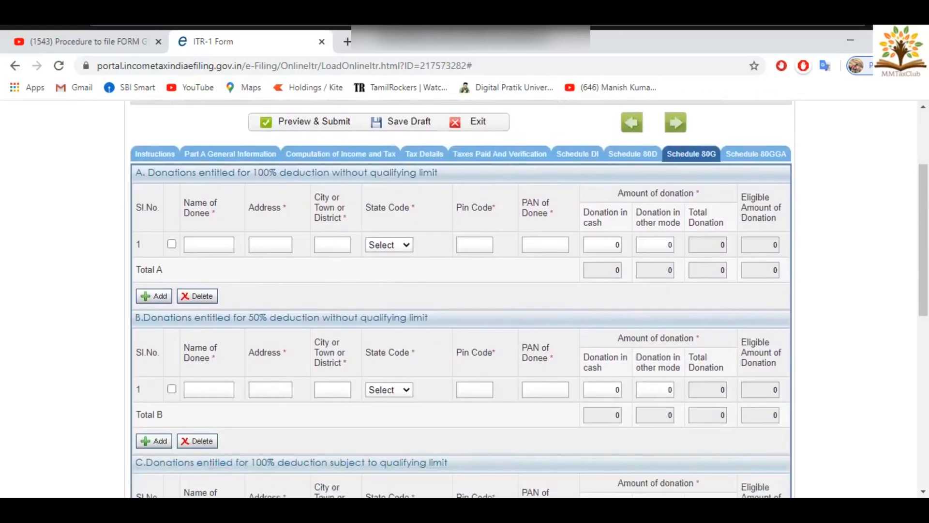
scroll(465, 299, down, 4)
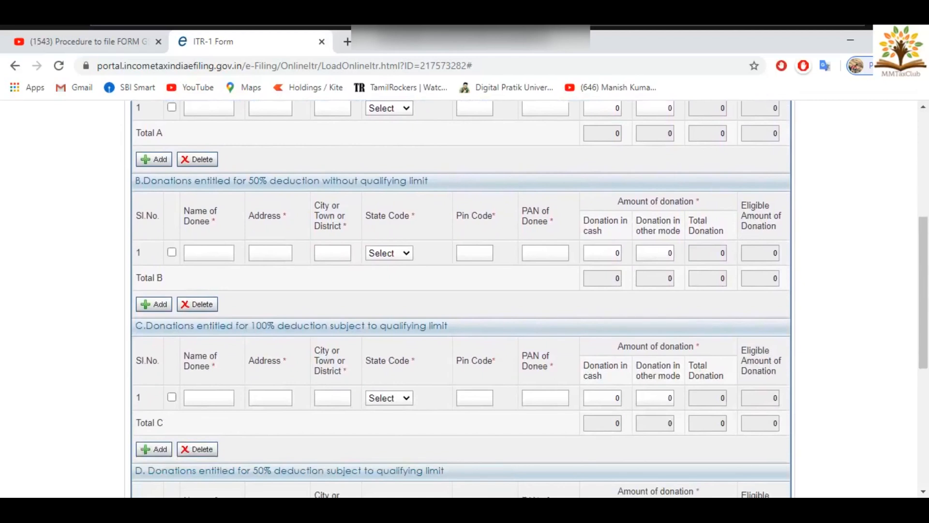
scroll(464, 299, down, 6)
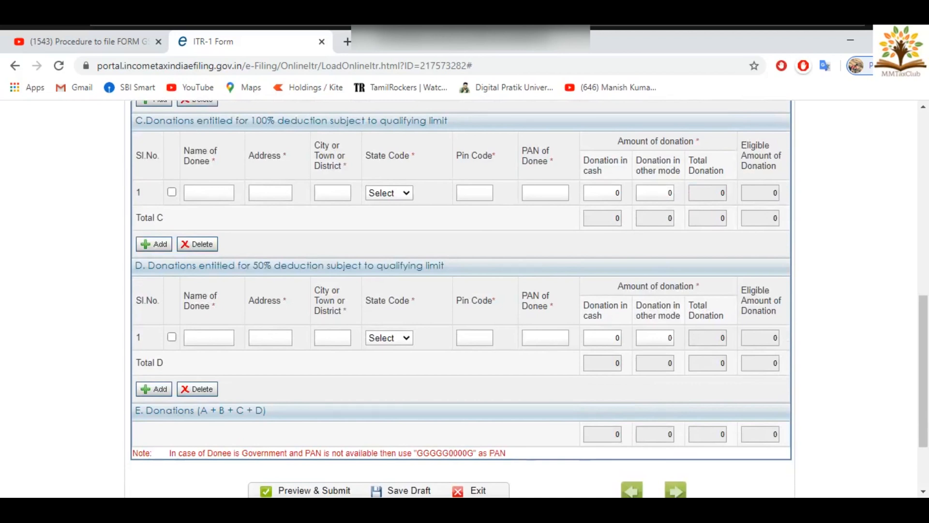
scroll(464, 299, down, 3)
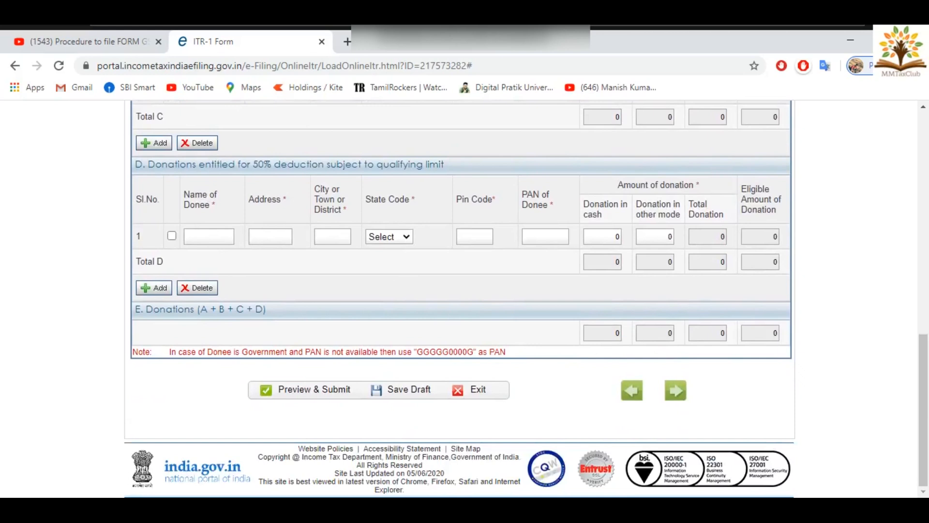
scroll(465, 299, up, 18)
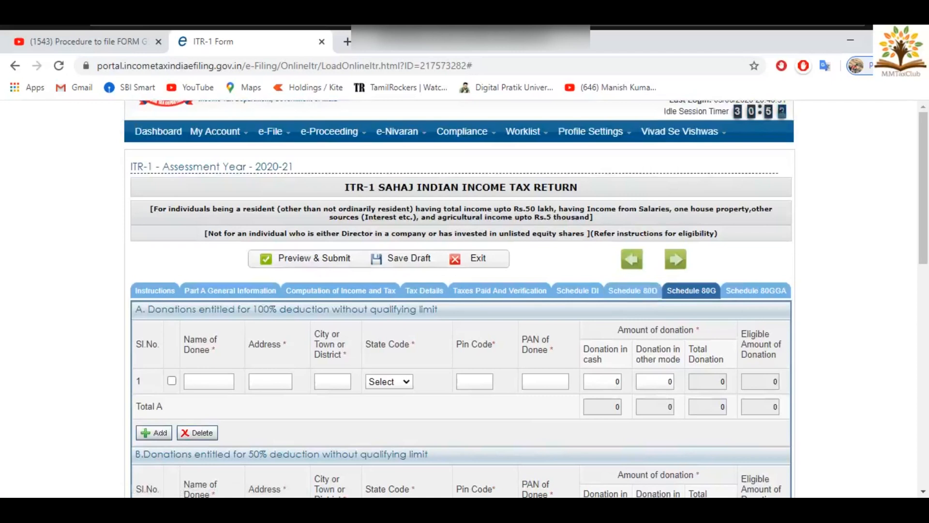
Continue to Schedule 80GGA and check the relevant clause options for scientific research or rural development donations
click(675, 259)
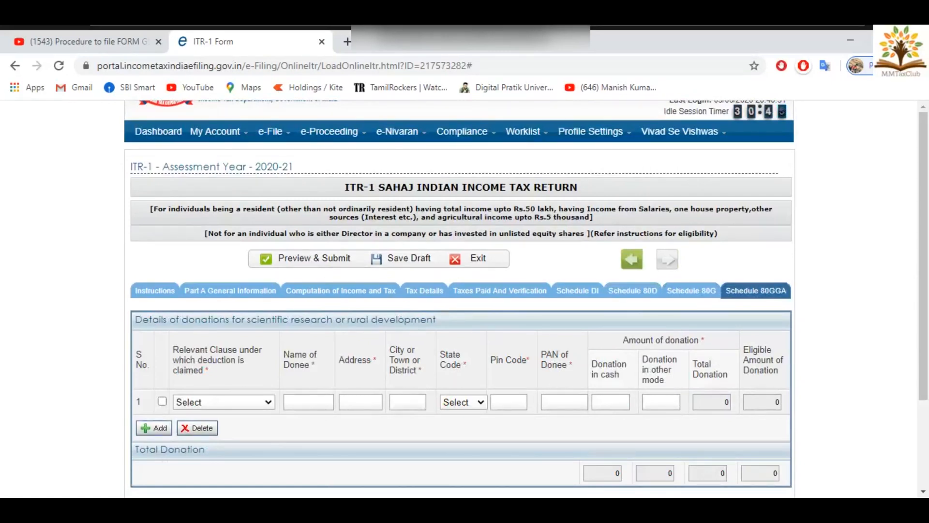
scroll(462, 297, down, 2)
scroll(462, 297, down, 1)
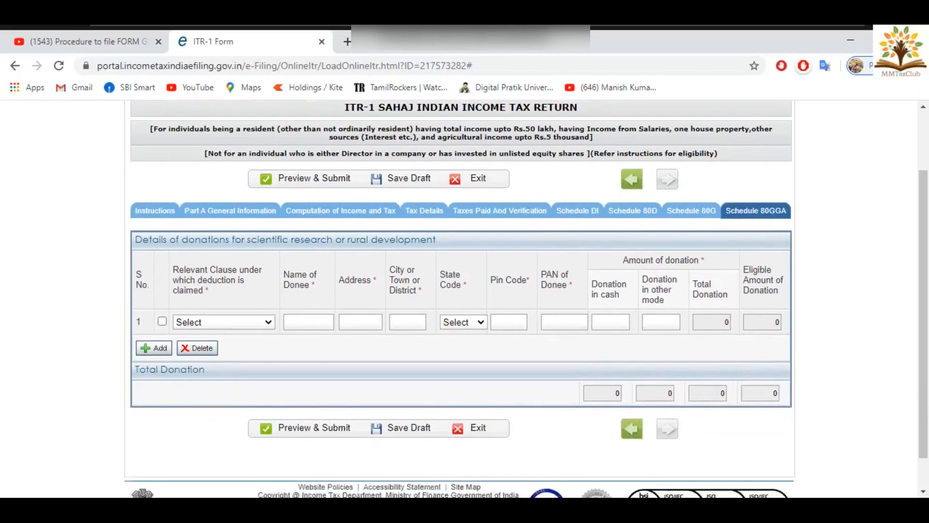
scroll(462, 298, down, 1)
click(223, 283)
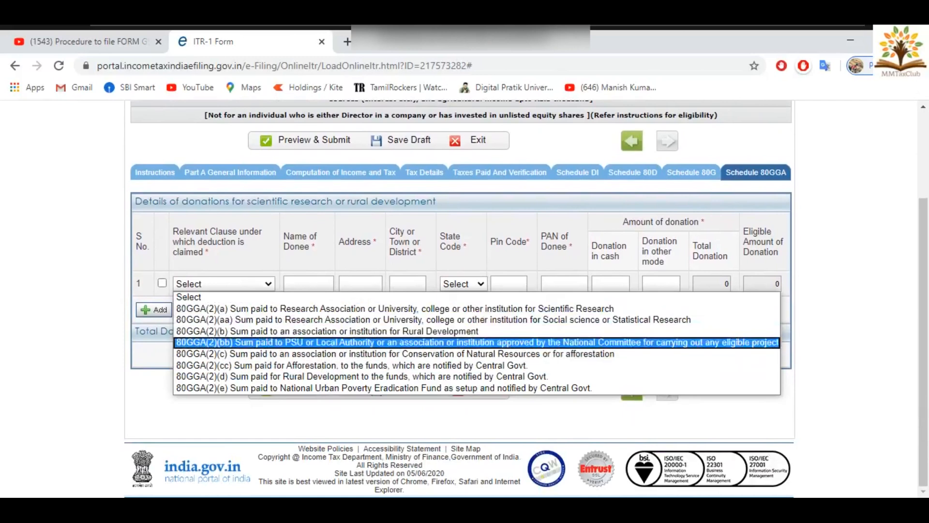
key(Escape)
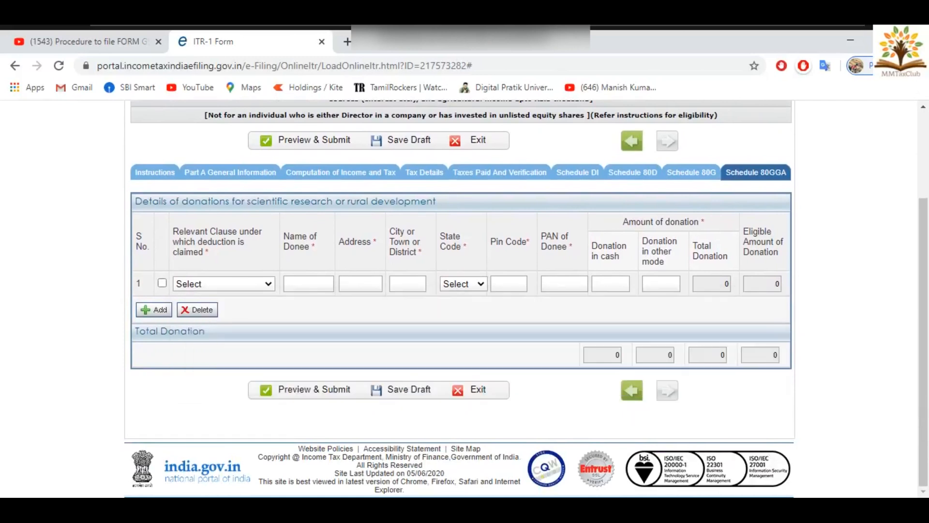
scroll(464, 290, up, 2)
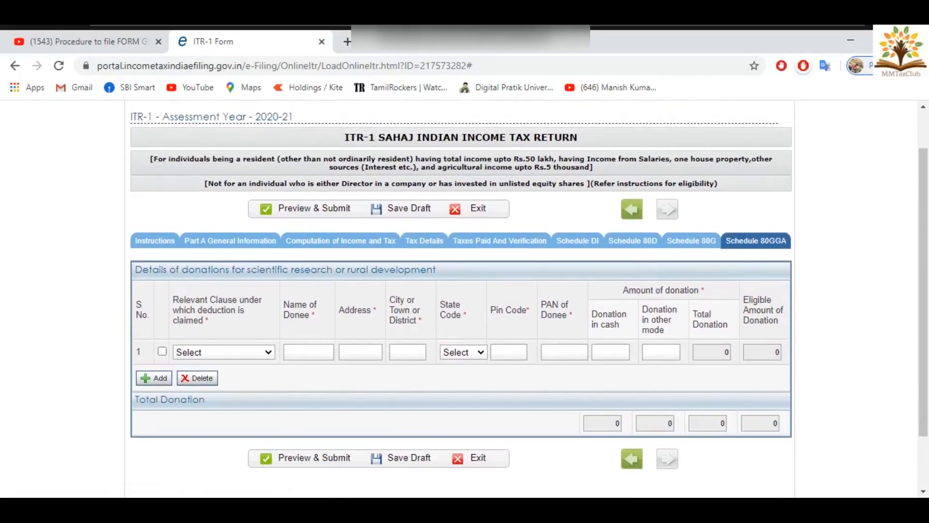
scroll(464, 290, down, 3)
scroll(464, 290, up, 2)
scroll(460, 290, up, 1)
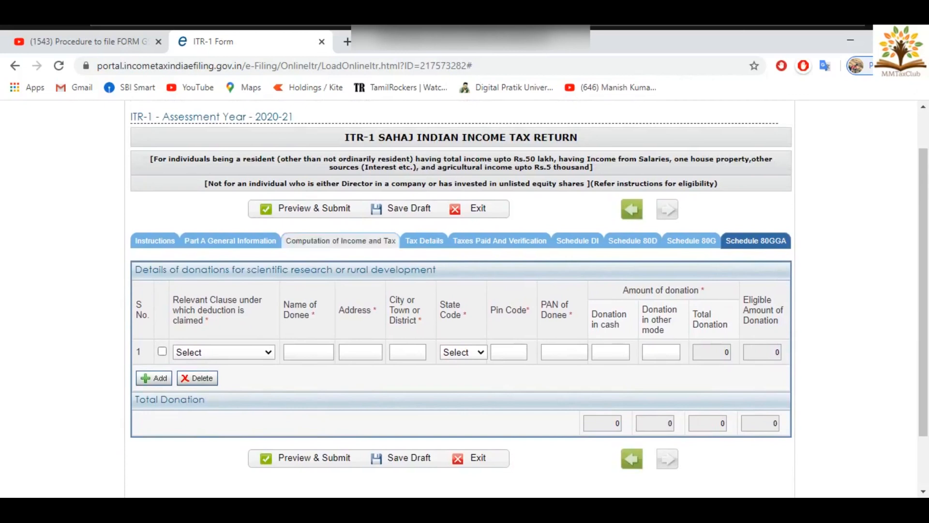
Return to Taxes Paid and Verification and review the verification options, bank account details and total taxes paid
click(489, 241)
scroll(488, 290, down, 8)
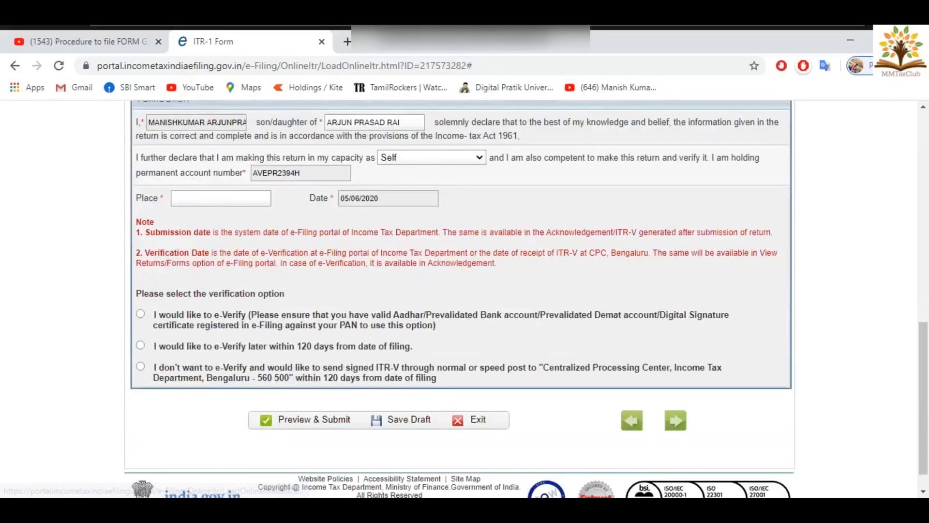
scroll(489, 290, up, 2)
scroll(489, 291, down, 3)
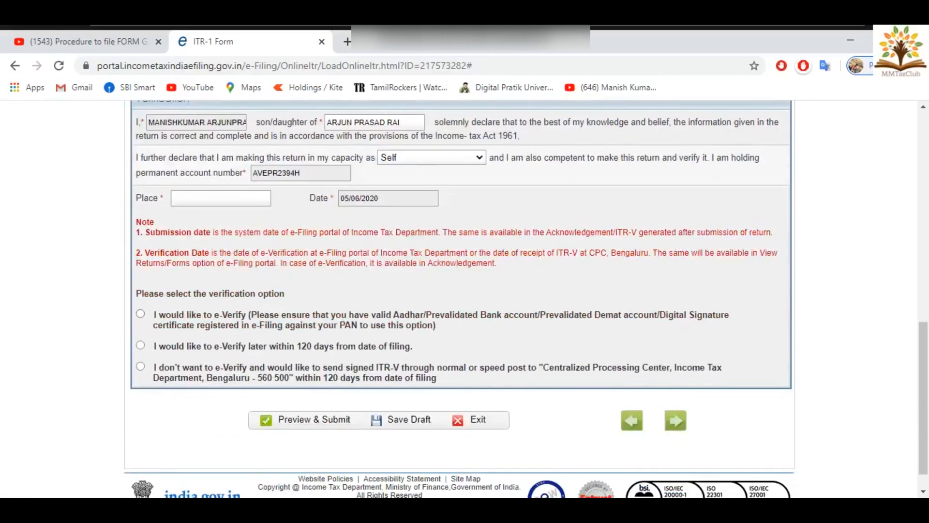
scroll(489, 290, up, 8)
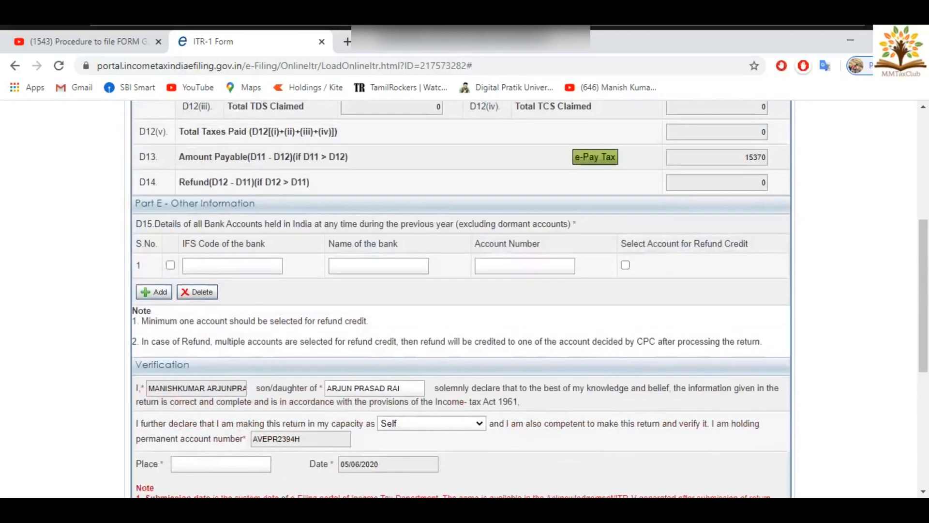
scroll(489, 290, up, 3)
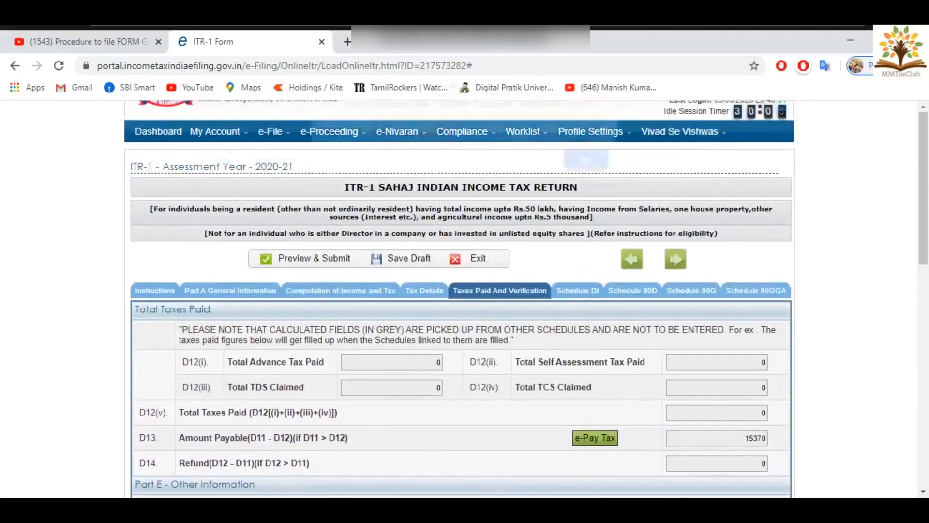
key(Return)
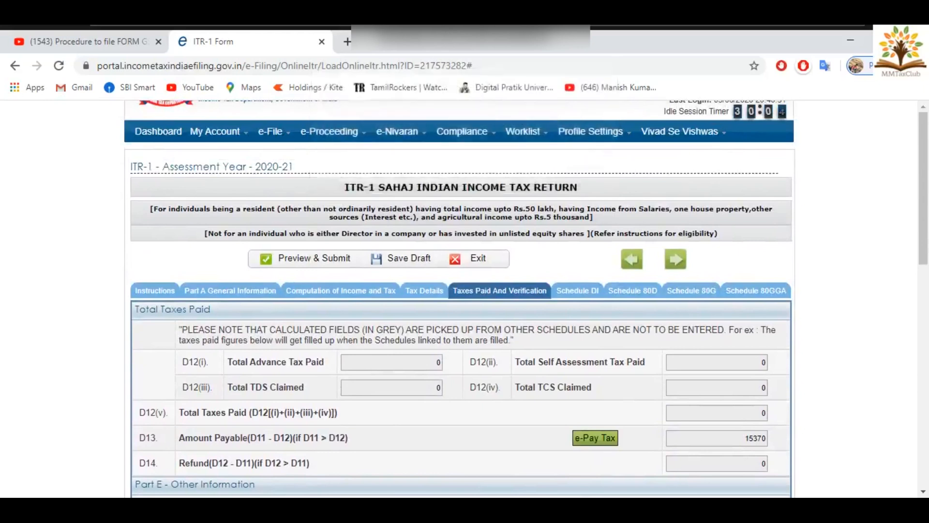